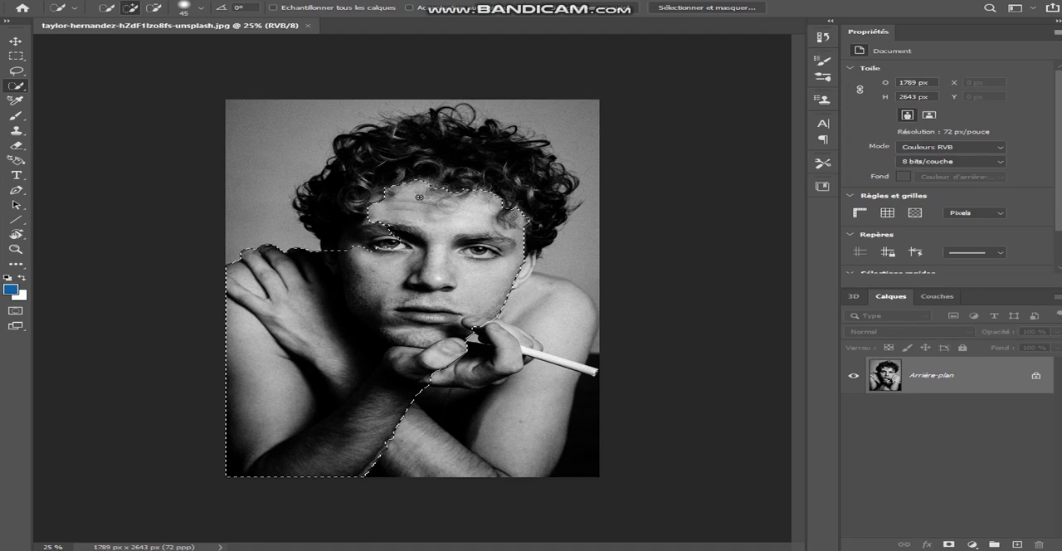
# Step: Complete the quick selection around the man's hair and body and open it in Select and Mask
pyautogui.click(469, 141)
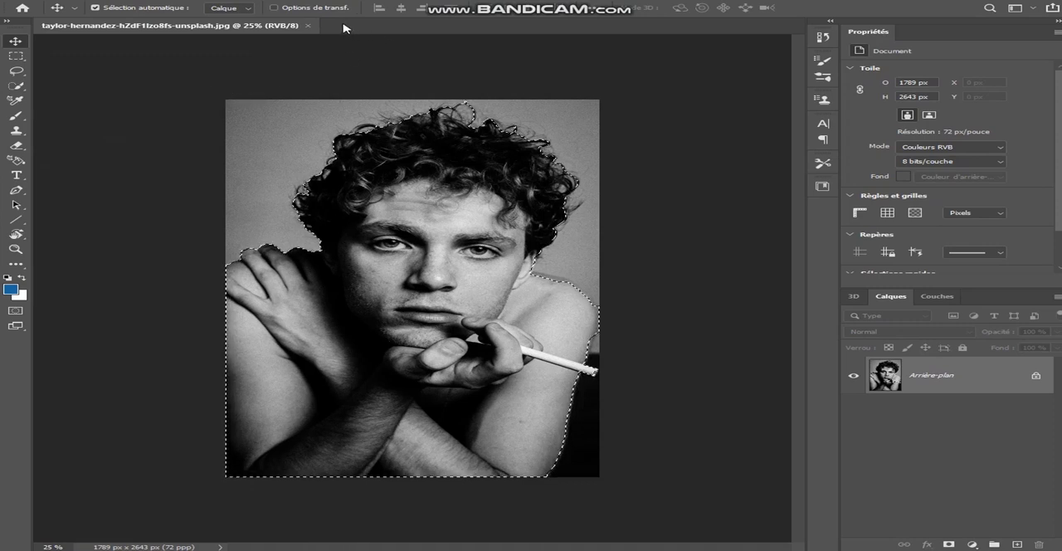
pyautogui.click(15, 85)
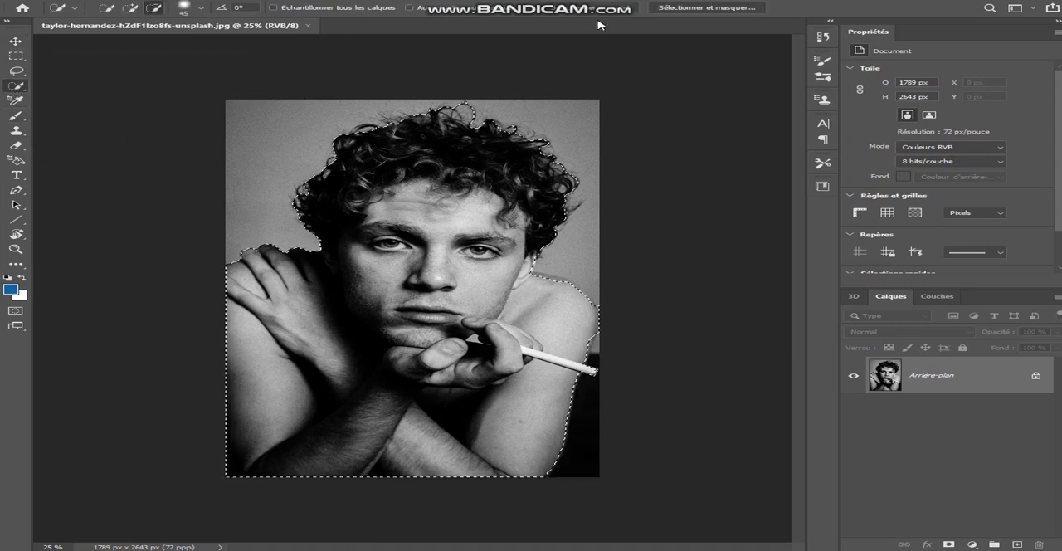
pyautogui.click(708, 8)
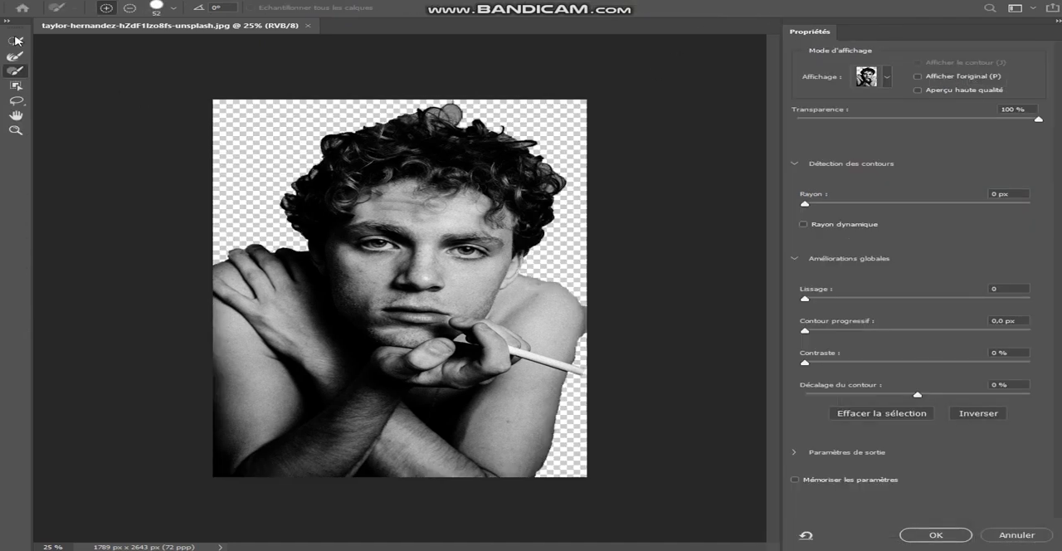
# Step: Refine the curly hair outline with the Refine Edge brush, using a 42 px brush in subtract mode for the correction strokes
pyautogui.click(15, 56)
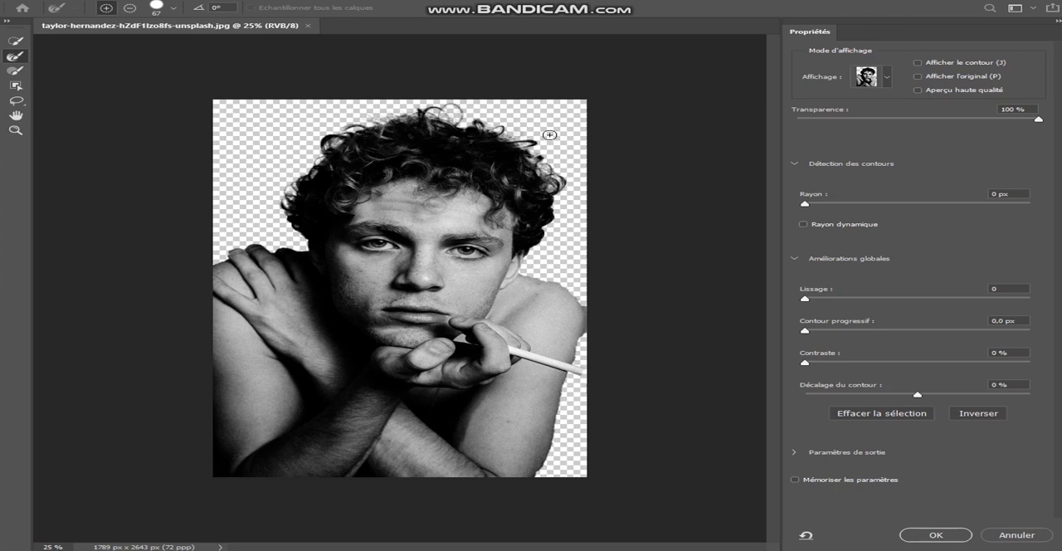
pyautogui.click(174, 9)
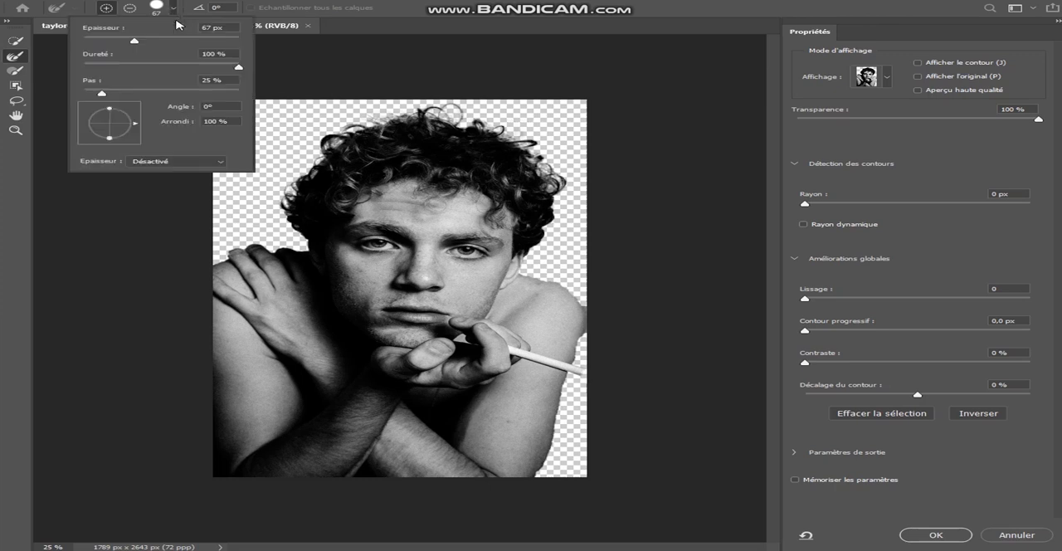
pyautogui.moveTo(125, 38); pyautogui.dragTo(109, 37)
pyautogui.click(130, 8)
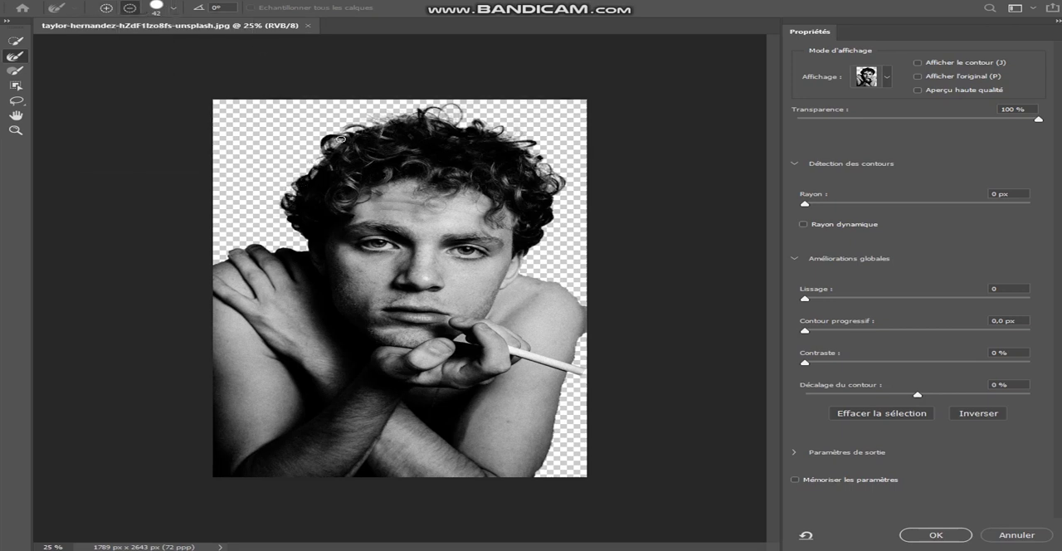
pyautogui.moveTo(416, 115)
pyautogui.mouseDown()
pyautogui.moveTo(481, 117)
pyautogui.moveTo(543, 162)
pyautogui.mouseUp()
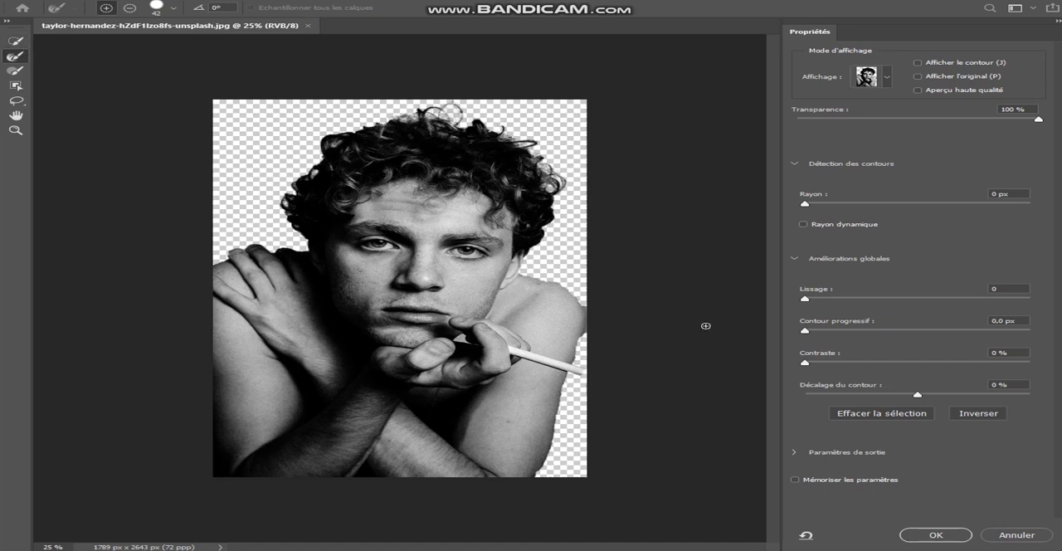
pyautogui.click(919, 536)
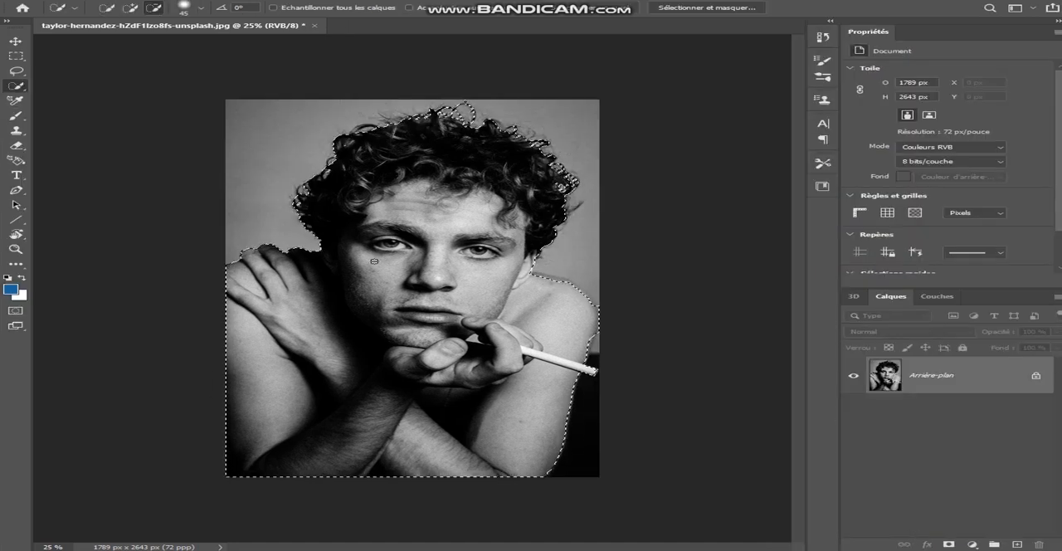
# Step: Add a layer mask from the selection, show the mask alone and darken around its hair edges with the Burn tool
pyautogui.click(948, 544)
pyautogui.click(15, 264)
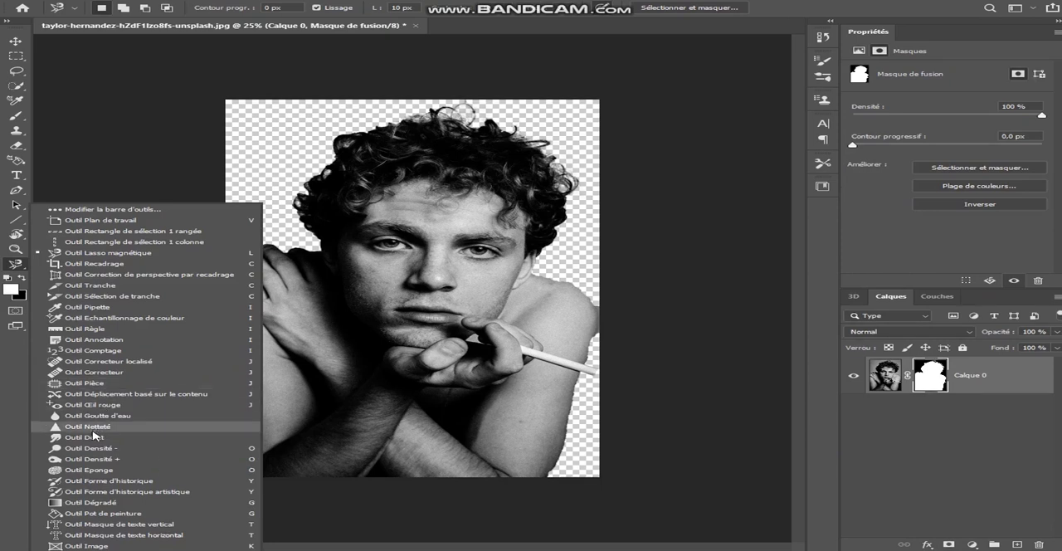
pyautogui.click(88, 464)
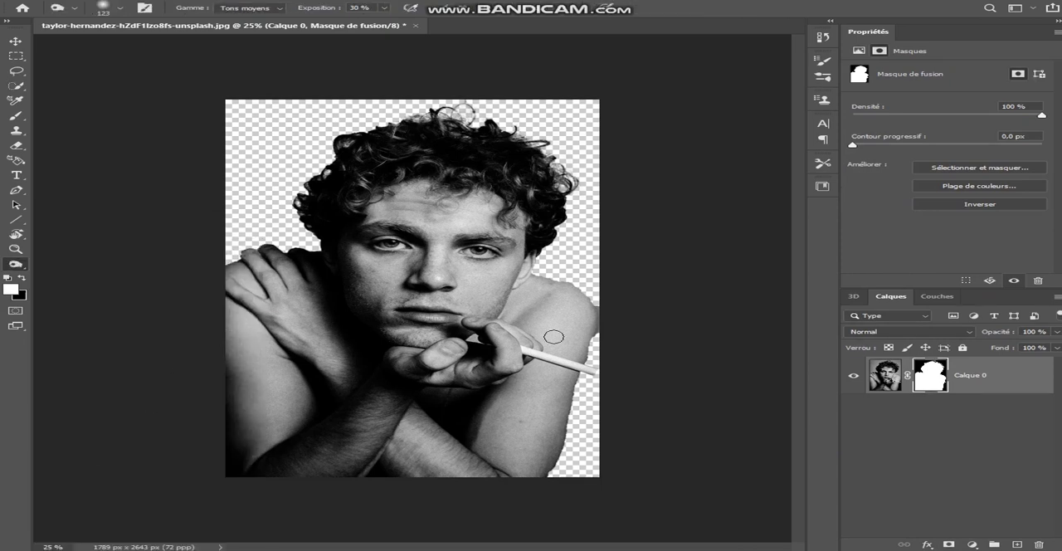
pyautogui.keyDown('alt'); pyautogui.click(929, 376); pyautogui.keyUp('alt')
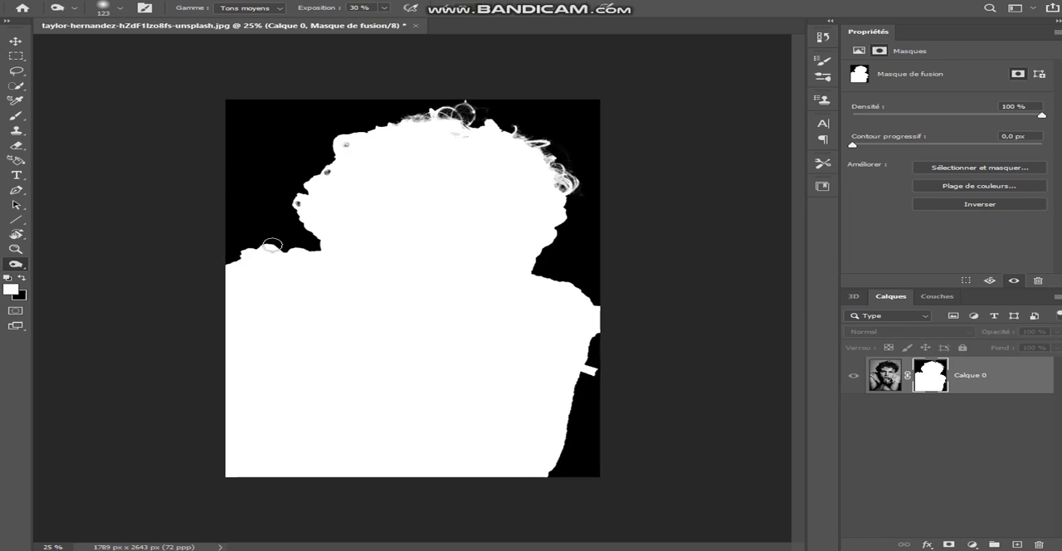
# Step: Retouch the light parts of the mask with the Dodge tool and return to the portrait image
pyautogui.rightClick(16, 266)
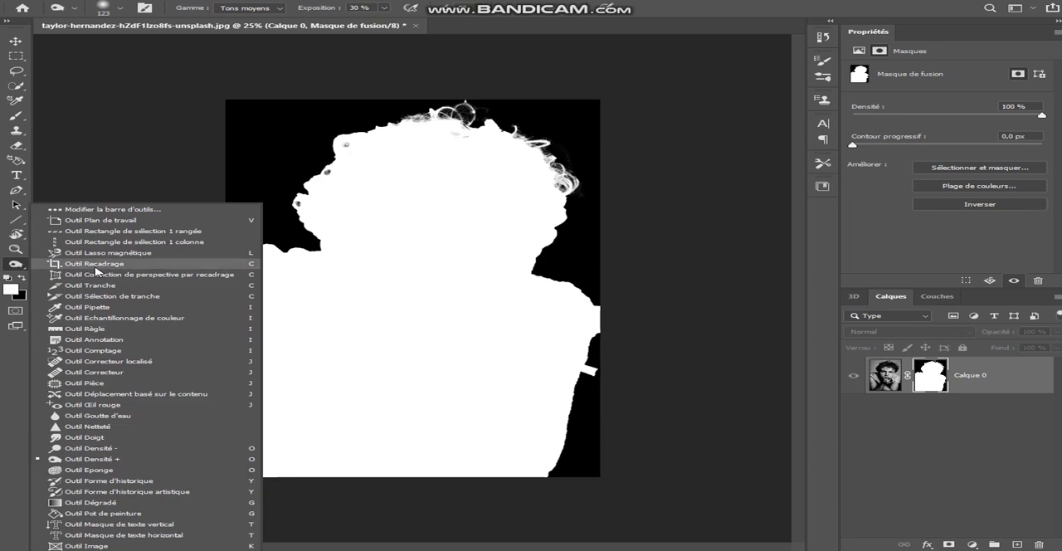
pyautogui.click(83, 448)
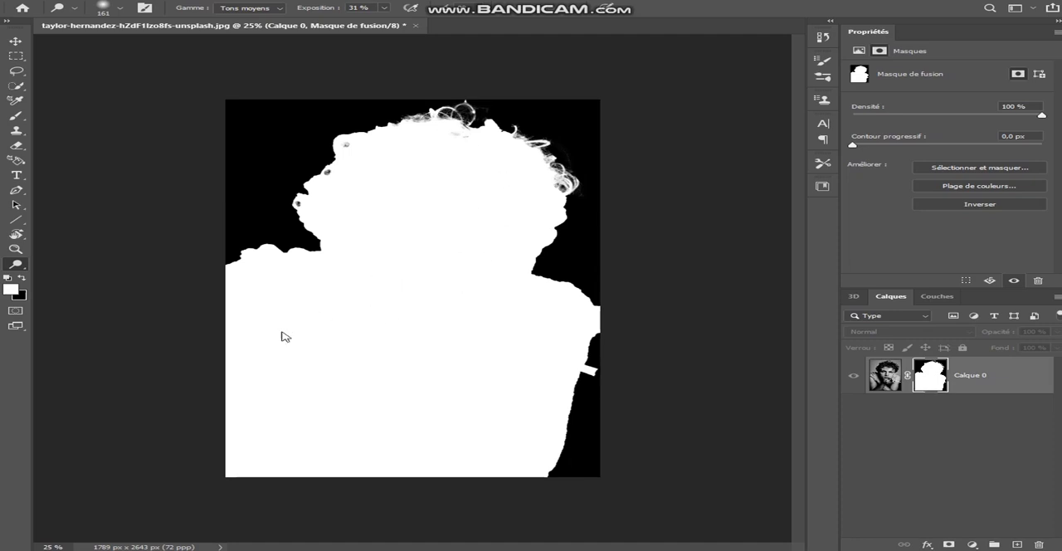
pyautogui.click(15, 41)
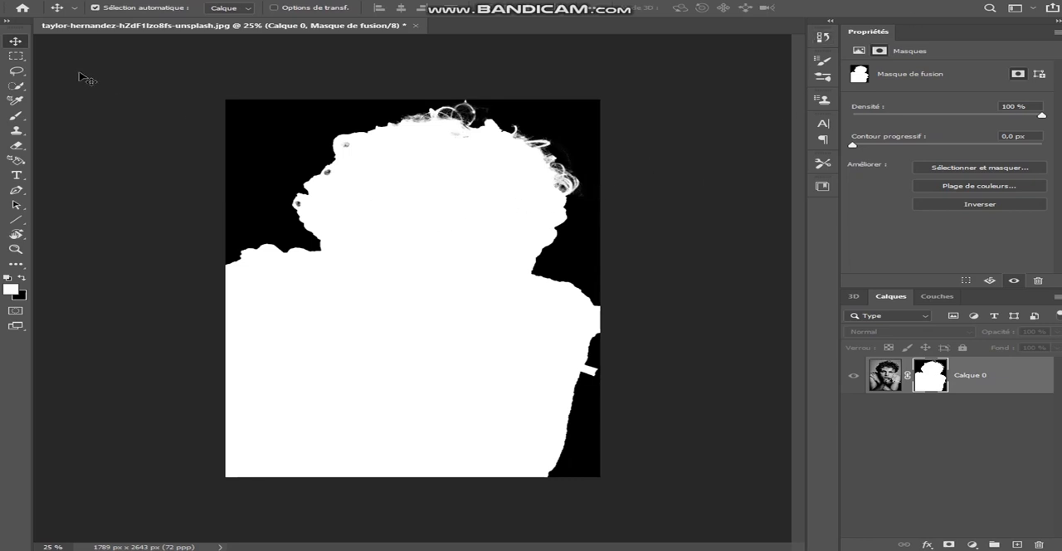
pyautogui.click(16, 266)
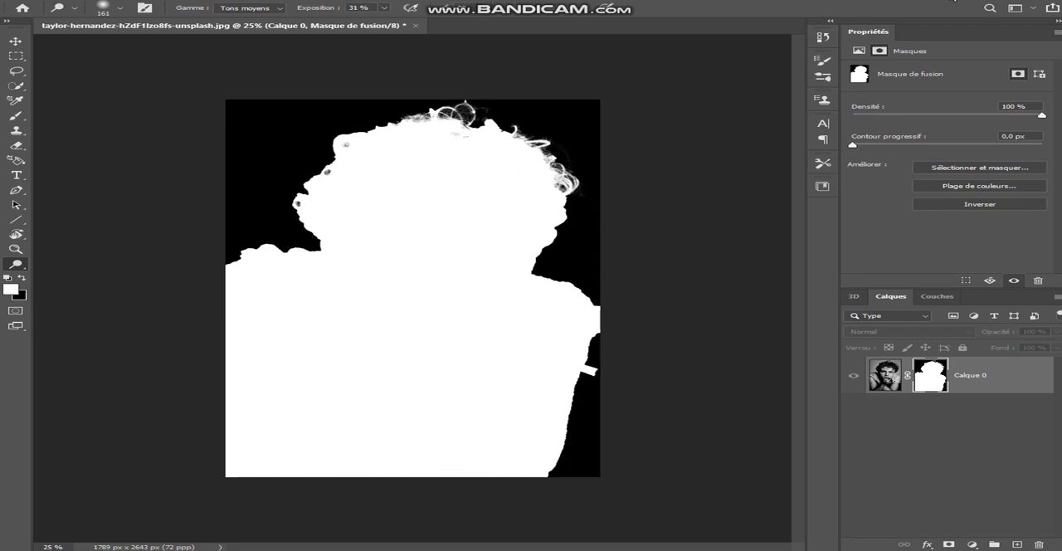
pyautogui.click(885, 375)
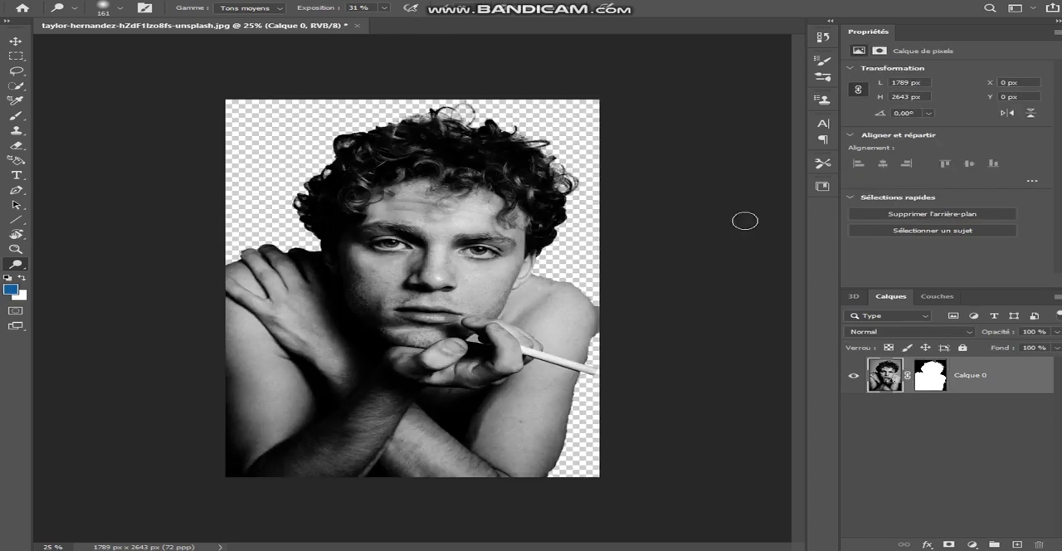
# Step: Create a new 1920 x 1080 px RGB document at 300 pixels per inch with a white background
pyautogui.click(15, 41)
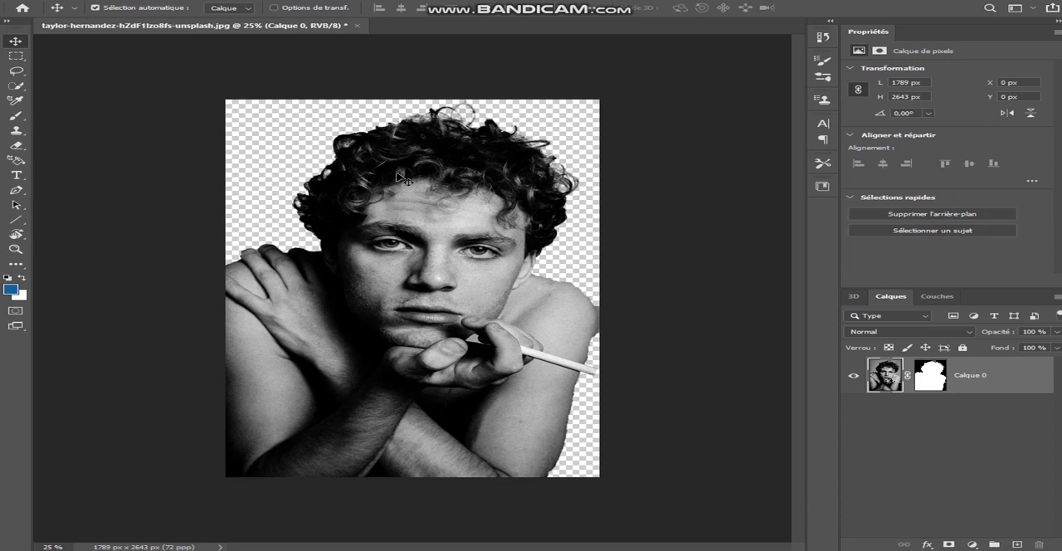
pyautogui.click(37, 0)
pyautogui.click(60, 11)
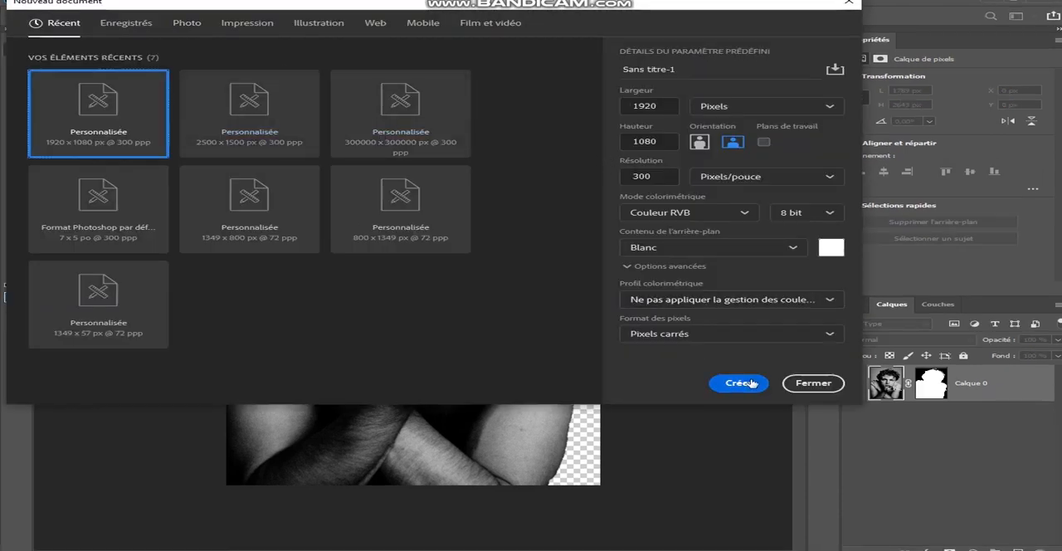
pyautogui.click(739, 383)
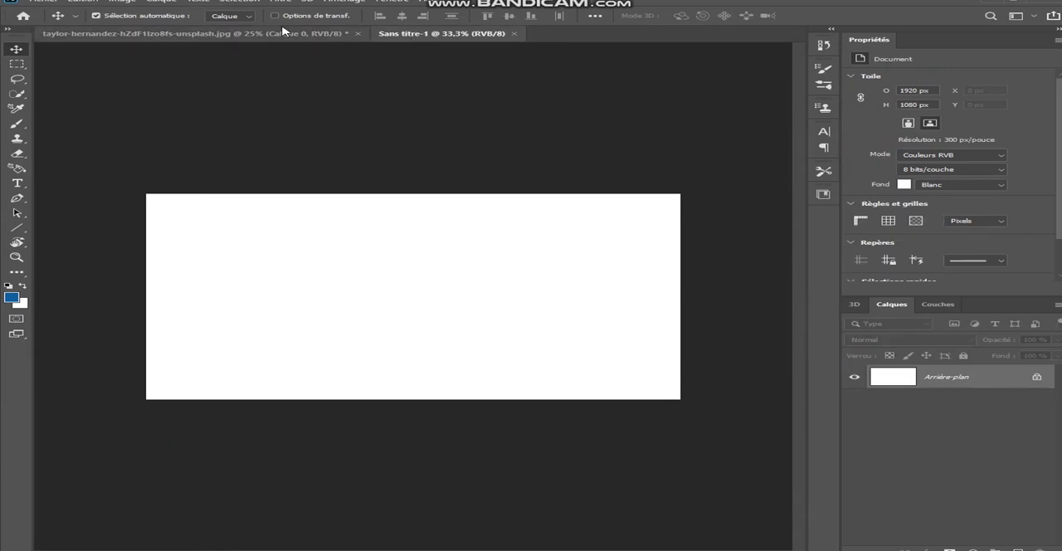
# Step: Bring the masked portrait into the new document, scale it to 39.08% and place it near the centre along the bottom edge
pyautogui.click(282, 32)
pyautogui.moveTo(387, 214); pyautogui.dragTo(398, 295)
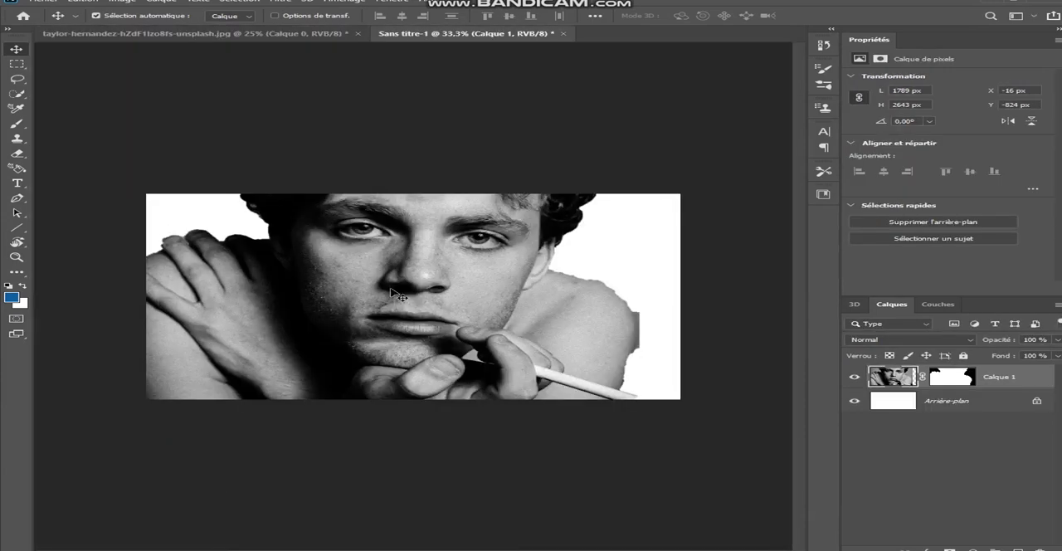
pyautogui.hotkey('ctrl', 't')
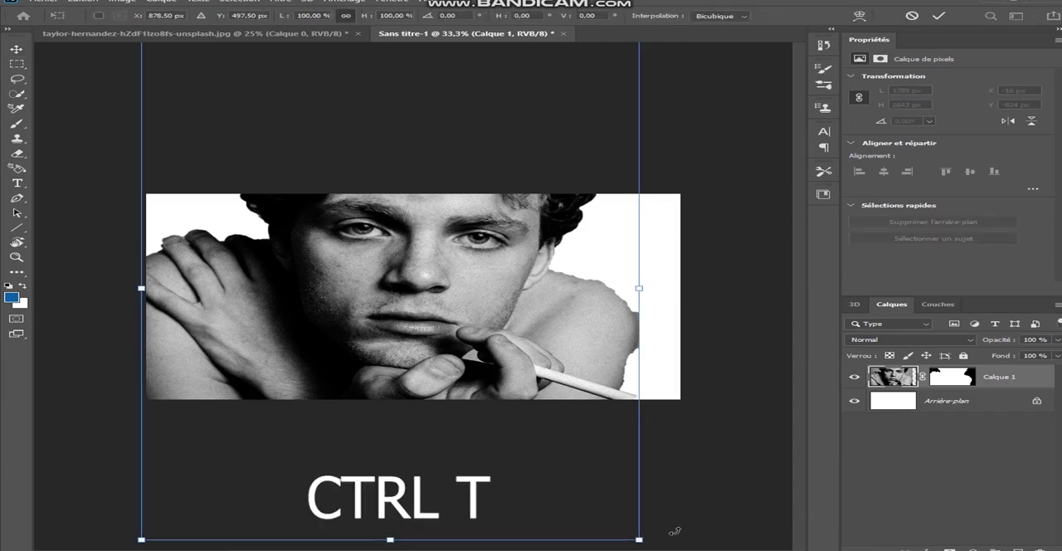
pyautogui.moveTo(638, 538); pyautogui.dragTo(408, 304)
pyautogui.moveTo(356, 252); pyautogui.dragTo(542, 365)
pyautogui.moveTo(598, 415); pyautogui.dragTo(540, 358)
pyautogui.moveTo(502, 331); pyautogui.dragTo(513, 361)
pyautogui.moveTo(541, 192); pyautogui.dragTo(531, 199)
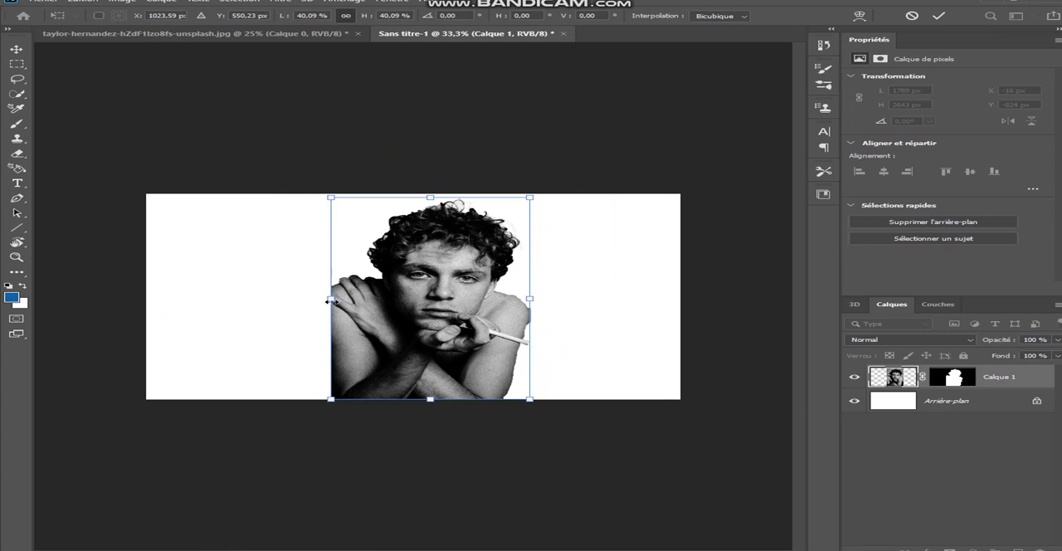
pyautogui.moveTo(328, 301)
pyautogui.mouseDown()
pyautogui.moveTo(318, 299)
pyautogui.moveTo(336, 303)
pyautogui.mouseUp()
pyautogui.moveTo(405, 303); pyautogui.dragTo(410, 308)
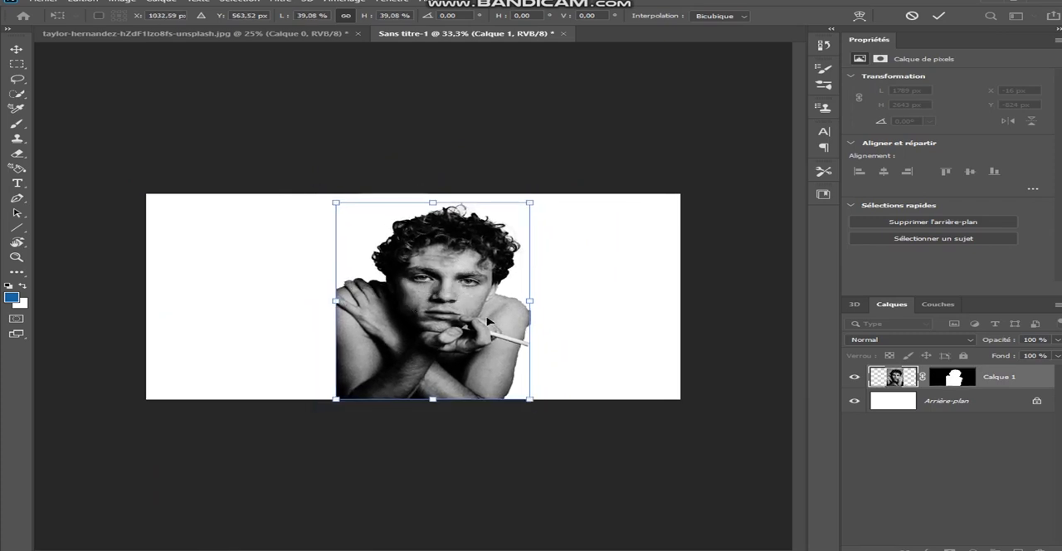
# Step: Add a light grey solid colour fill layer between the portrait and the white background
pyautogui.click(921, 407)
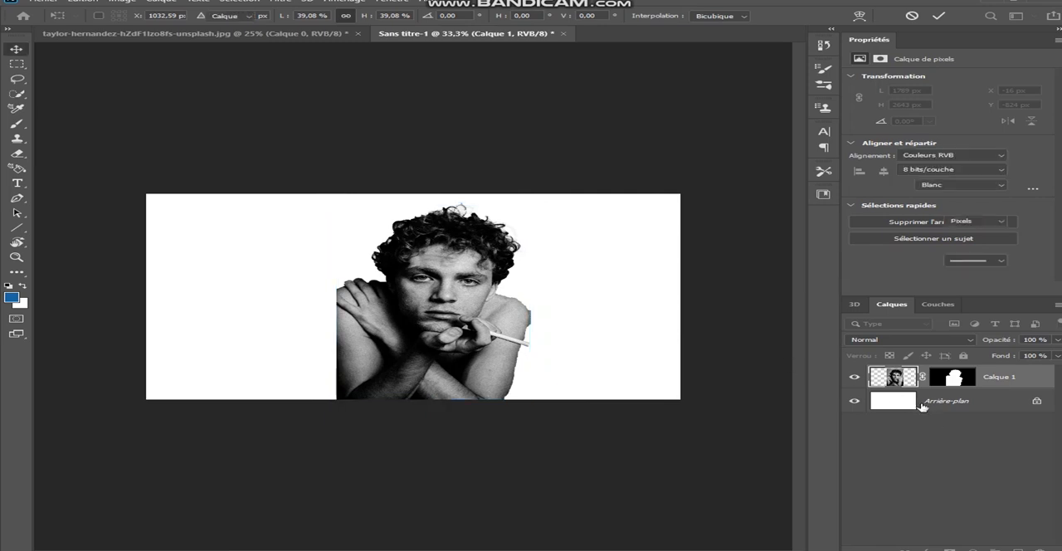
pyautogui.click(974, 548)
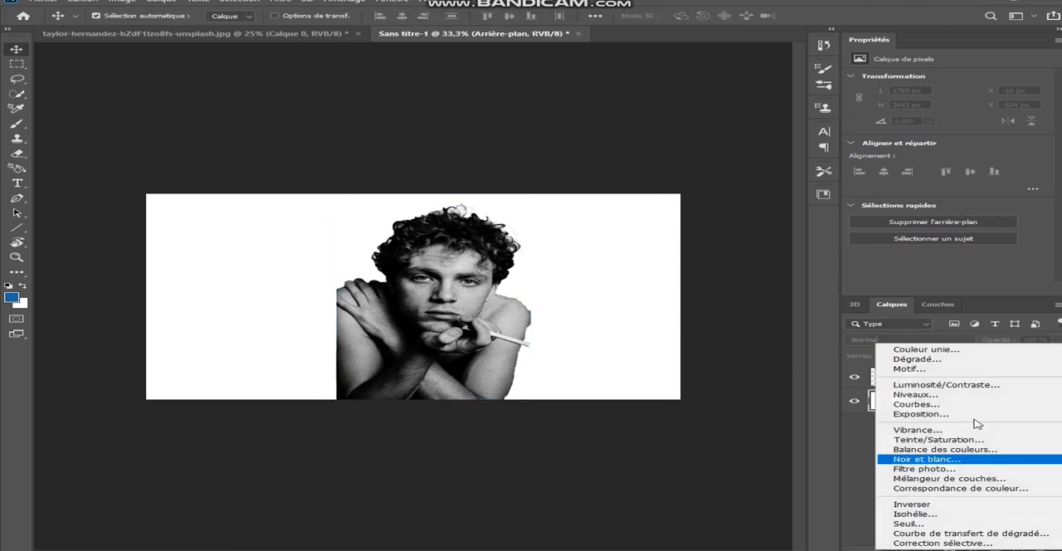
pyautogui.click(966, 352)
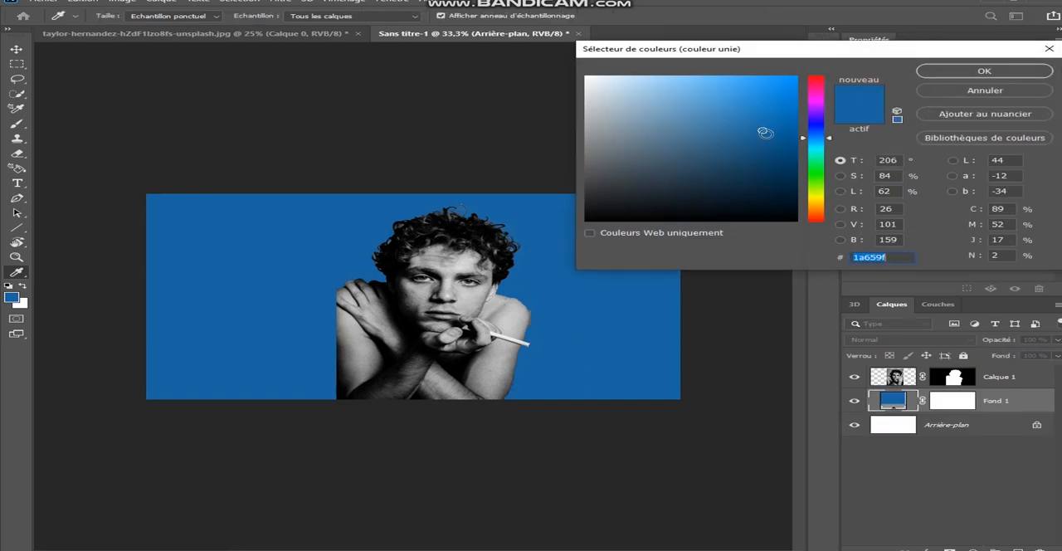
pyautogui.moveTo(776, 132)
pyautogui.mouseDown()
pyautogui.moveTo(626, 119)
pyautogui.moveTo(594, 100)
pyautogui.moveTo(593, 111)
pyautogui.mouseUp()
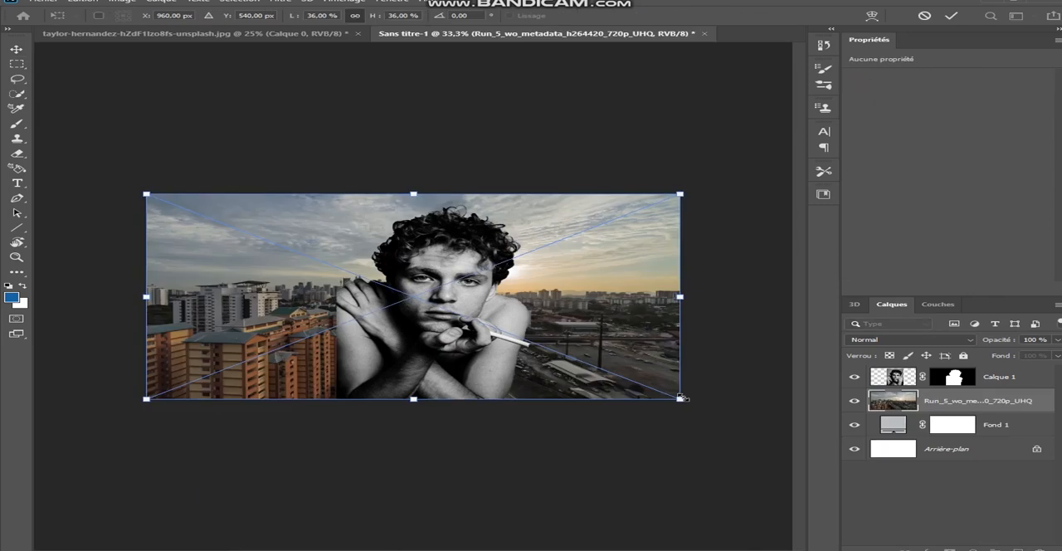
# Step: Place Run_5_wo_metadata_h264420_720p_UHQ from the Téléchargements folder across the whole canvas and move its layer above the portrait layer
pyautogui.moveTo(681, 399)
pyautogui.mouseDown()
pyautogui.moveTo(672, 396)
pyautogui.moveTo(683, 399)
pyautogui.mouseUp()
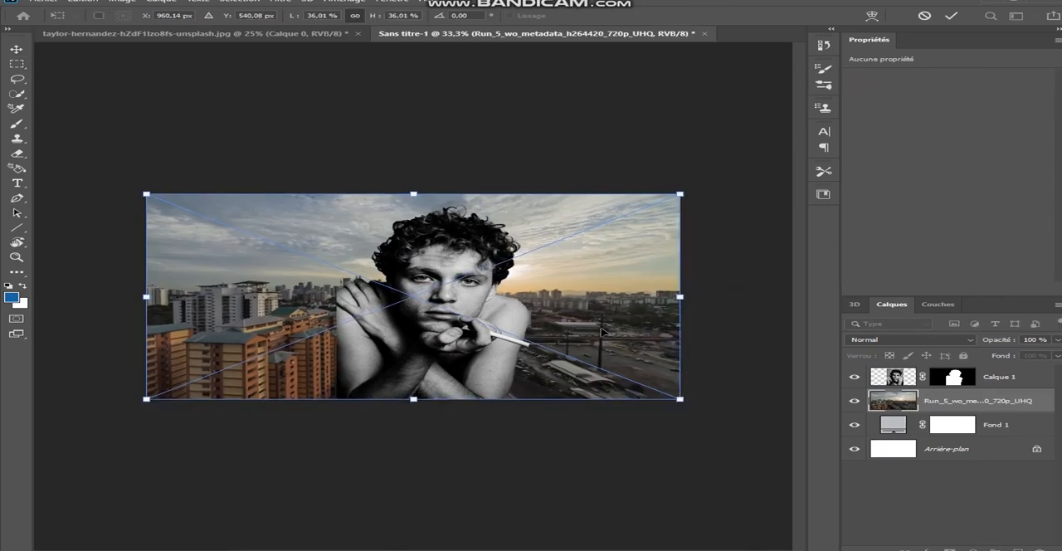
pyautogui.moveTo(603, 332)
pyautogui.mouseDown()
pyautogui.moveTo(593, 332)
pyautogui.moveTo(602, 332)
pyautogui.mouseUp()
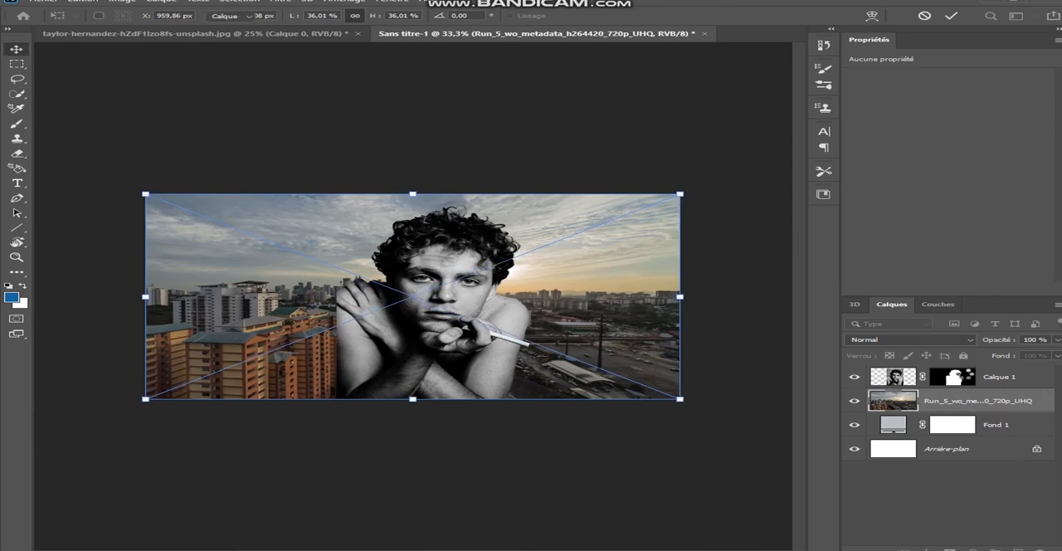
pyautogui.moveTo(962, 401); pyautogui.dragTo(960, 379)
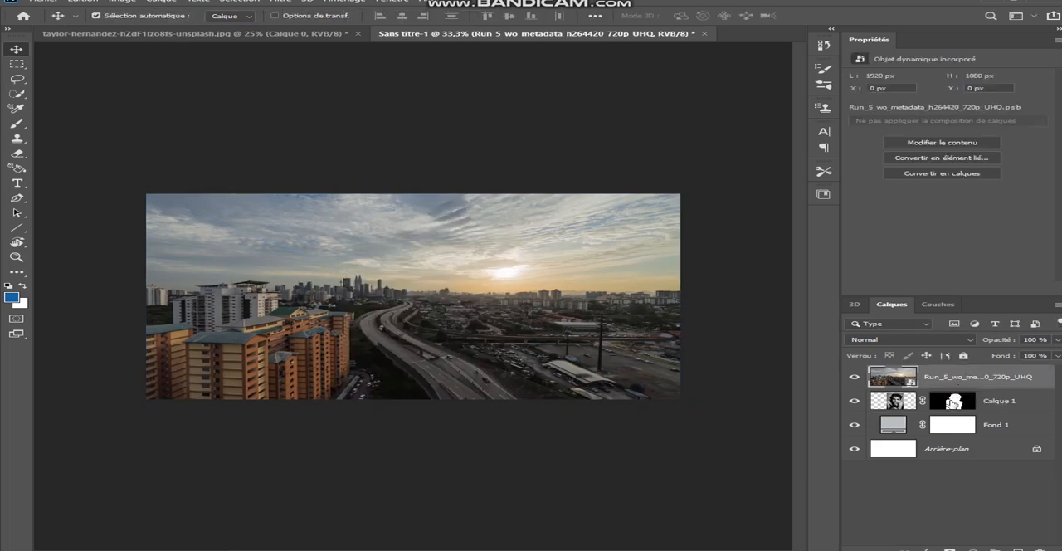
# Step: Copy the portrait layer's mask onto the city layer and delete the Arrière-plan layer
pyautogui.click(954, 401)
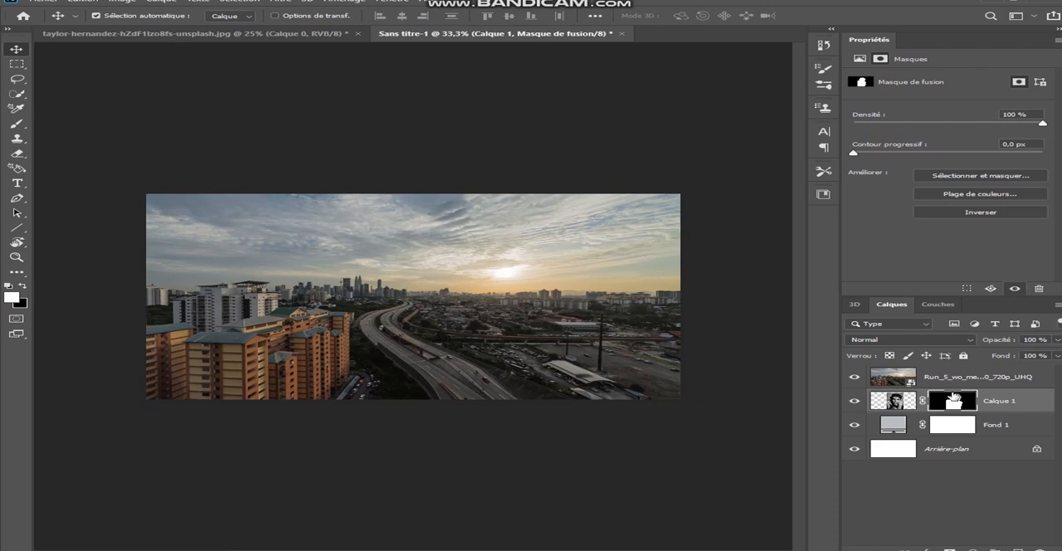
pyautogui.moveTo(954, 401); pyautogui.dragTo(954, 384)
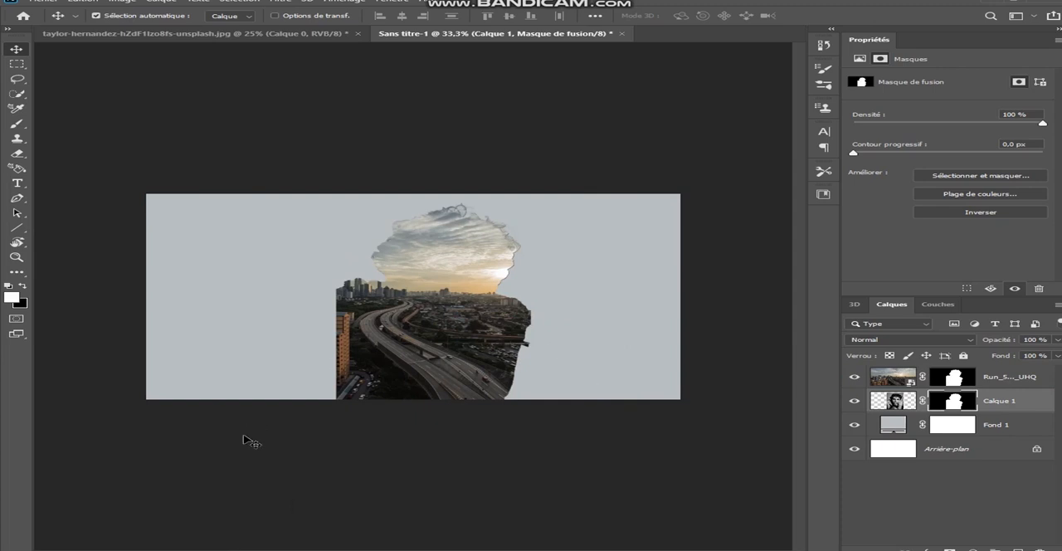
pyautogui.click(893, 401)
pyautogui.moveTo(932, 448); pyautogui.dragTo(1042, 546)
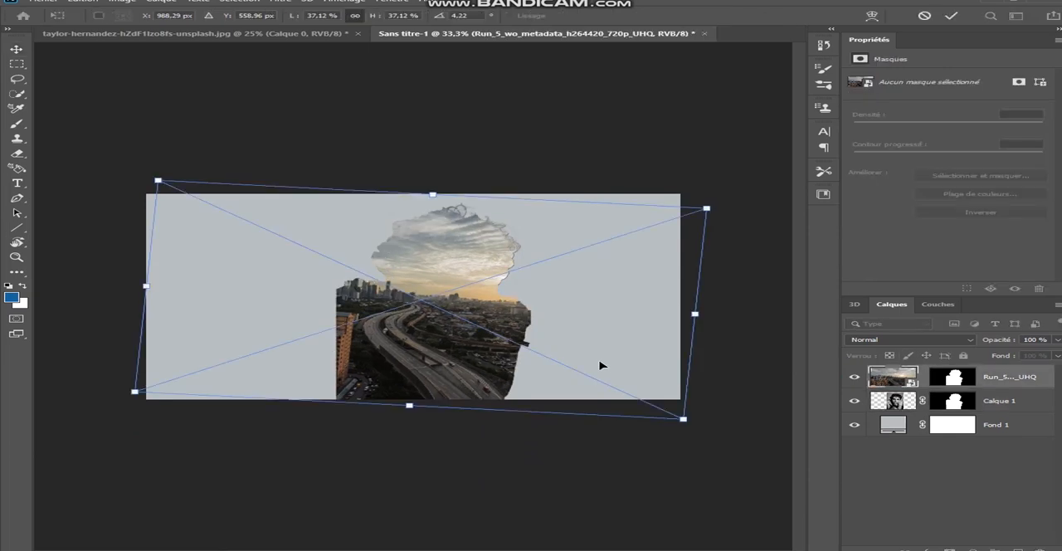
# Step: Scale the city image to 37.12% and rotate it 4.22° inside the silhouette mask
pyautogui.moveTo(599, 362); pyautogui.dragTo(609, 364)
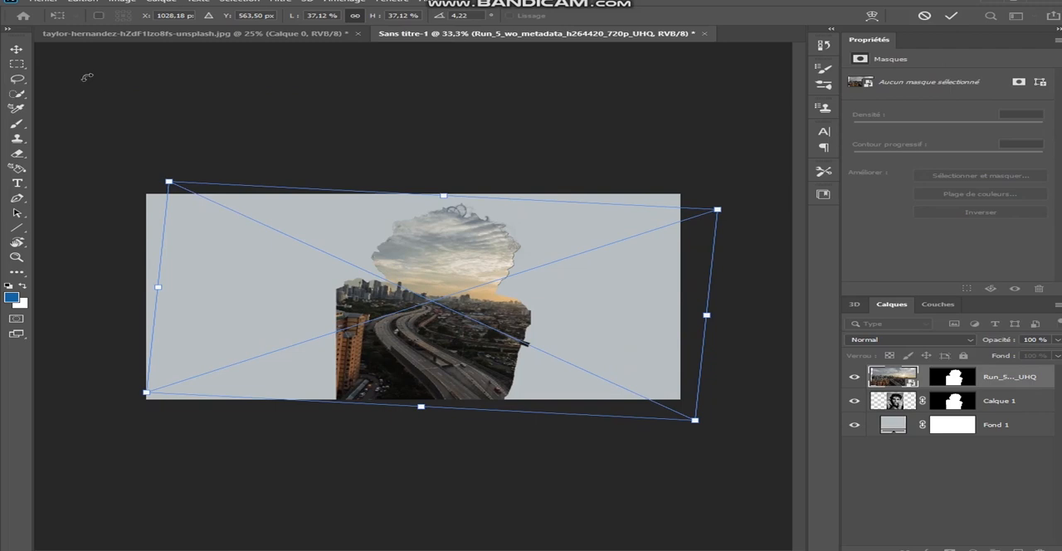
pyautogui.press('Return')
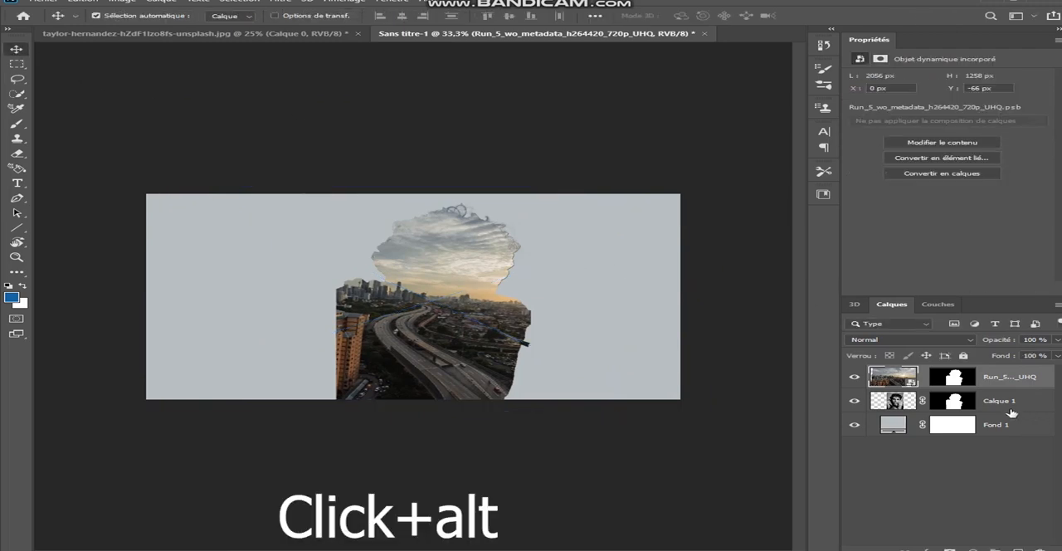
# Step: Duplicate the portrait layer Calque 1 above the city layer and set the copy's blend mode to Eclaircir
pyautogui.moveTo(1011, 406); pyautogui.dragTo(994, 373)
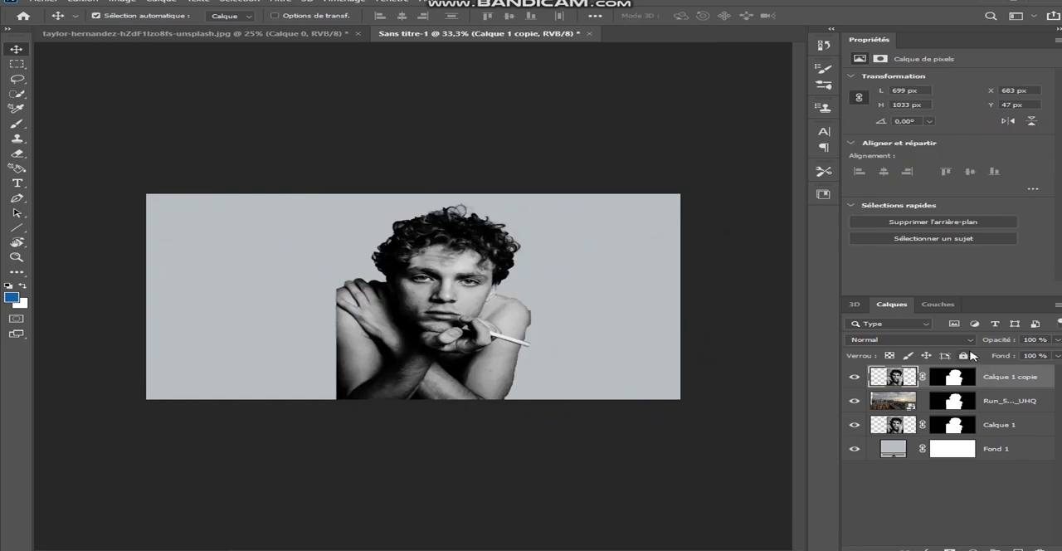
pyautogui.click(960, 343)
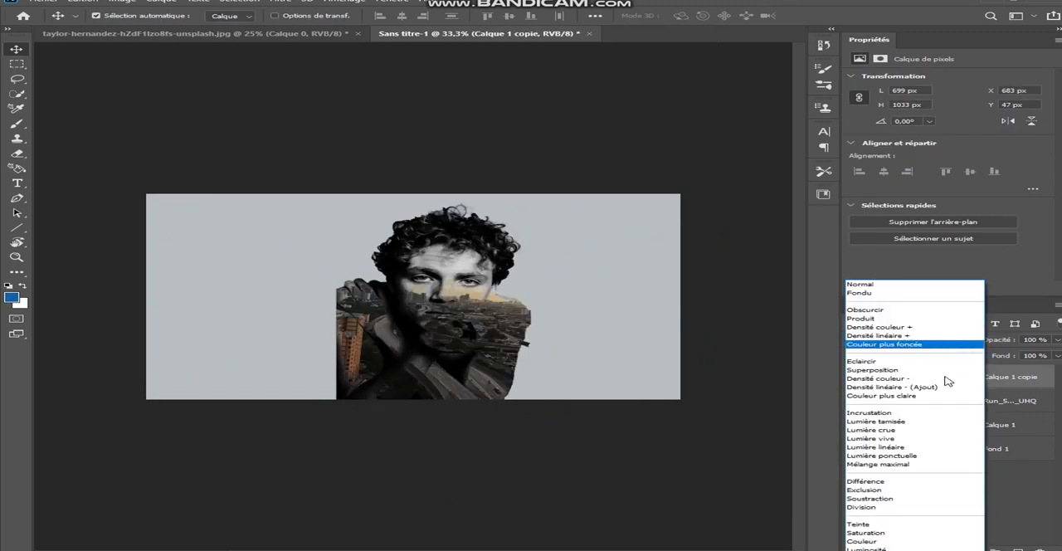
pyautogui.click(885, 363)
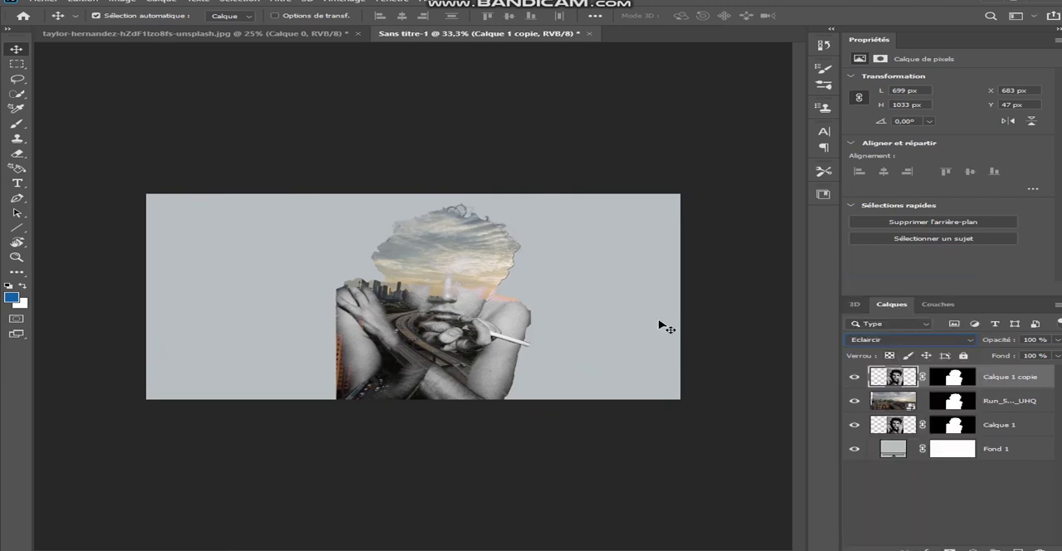
# Step: Brush black over the man's raised hand and forearms on Calque 1 copie to bring out the city beneath, at 59% opacity and 34% flow
pyautogui.click(17, 257)
pyautogui.moveTo(207, 287); pyautogui.dragTo(161, 285)
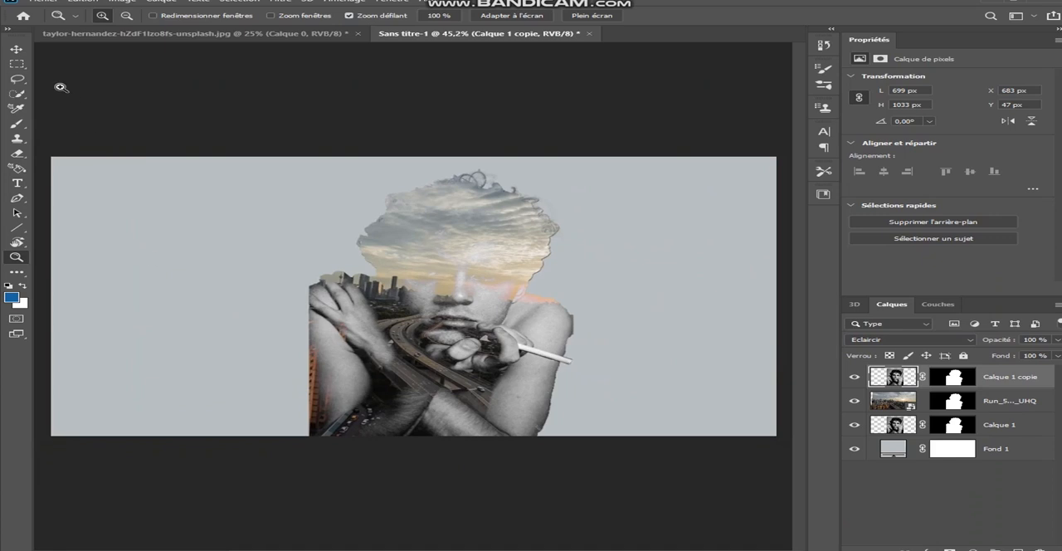
pyautogui.click(17, 51)
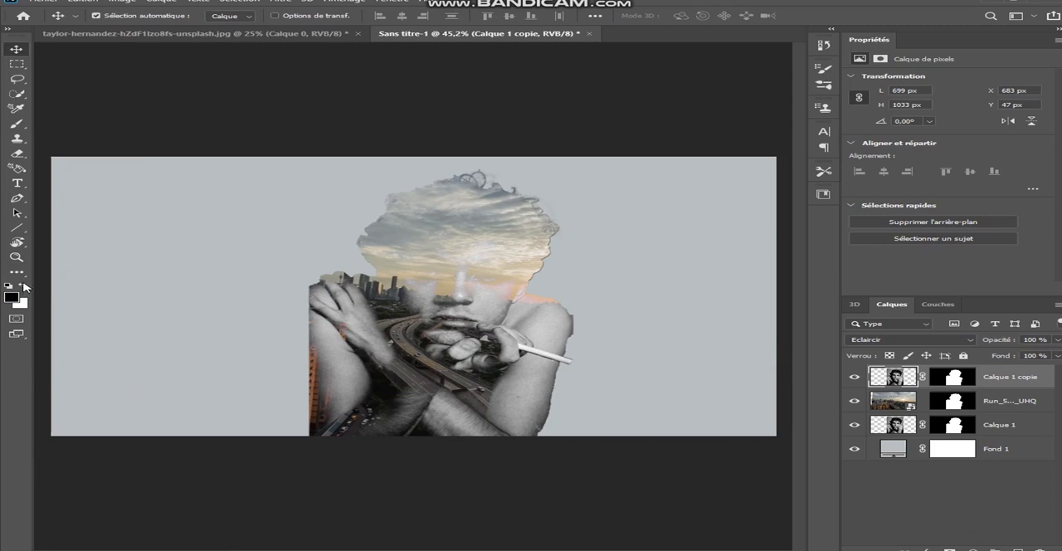
pyautogui.click(17, 122)
pyautogui.moveTo(323, 291); pyautogui.dragTo(490, 423)
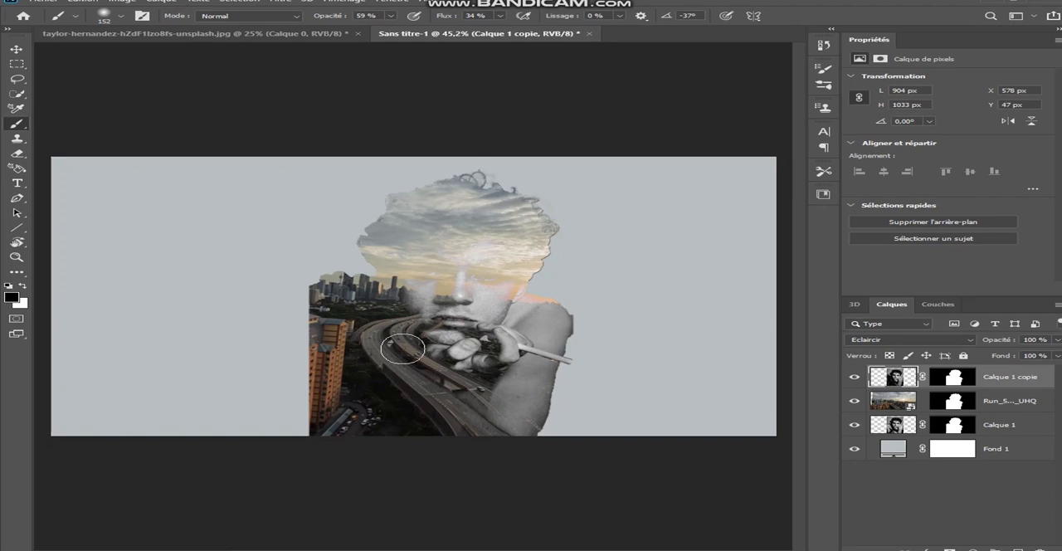
# Step: Switch the brush to white and paint over the face, hair and skyline-side shoulder on Calque 1 copie
pyautogui.click(25, 287)
pyautogui.moveTo(503, 210)
pyautogui.mouseDown()
pyautogui.moveTo(472, 267)
pyautogui.moveTo(414, 274)
pyautogui.moveTo(453, 282)
pyautogui.moveTo(512, 269)
pyautogui.moveTo(506, 289)
pyautogui.moveTo(467, 319)
pyautogui.moveTo(413, 305)
pyautogui.mouseUp()
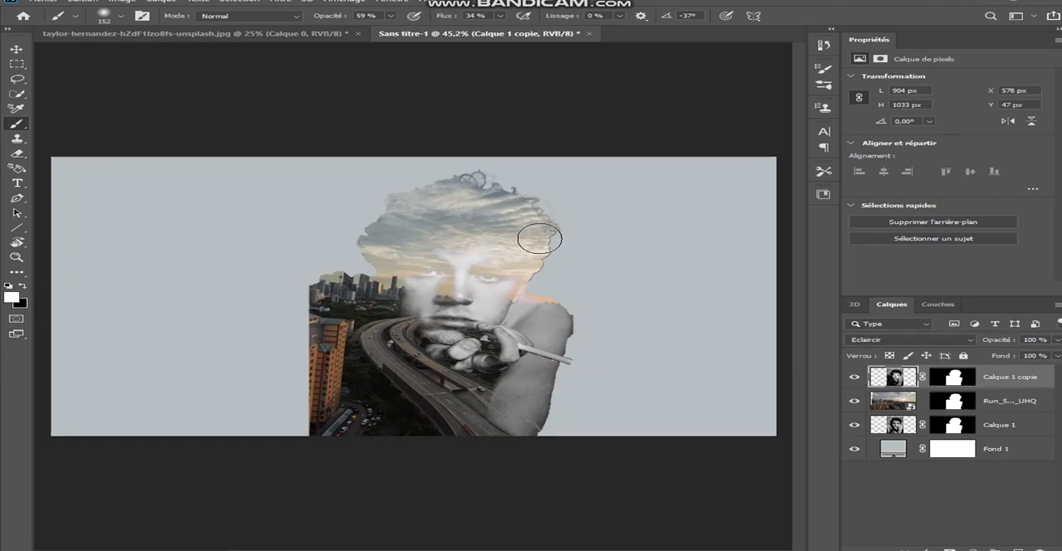
pyautogui.moveTo(533, 234)
pyautogui.mouseDown()
pyautogui.moveTo(514, 210)
pyautogui.moveTo(440, 199)
pyautogui.mouseUp()
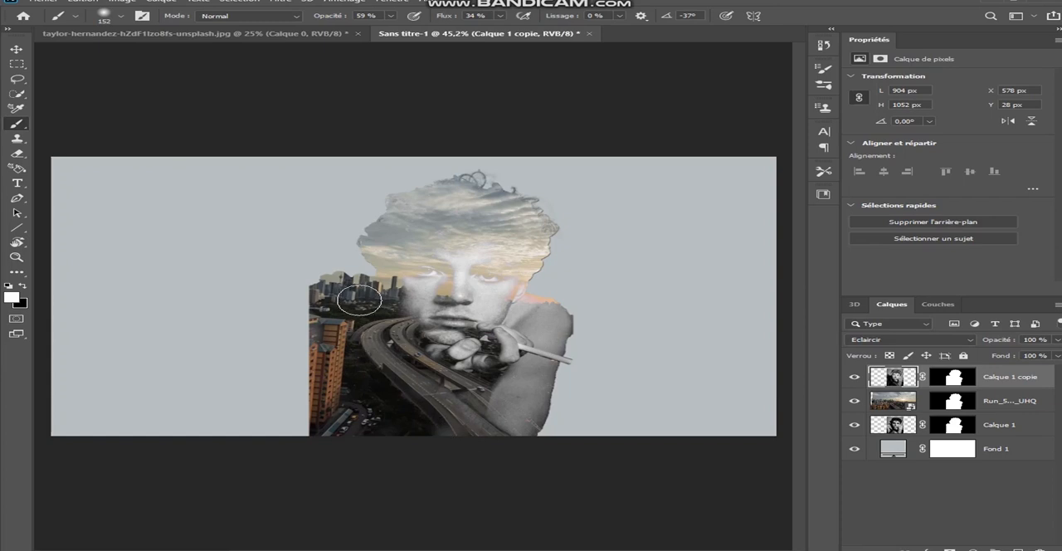
pyautogui.moveTo(343, 295)
pyautogui.mouseDown()
pyautogui.moveTo(321, 296)
pyautogui.moveTo(310, 328)
pyautogui.mouseUp()
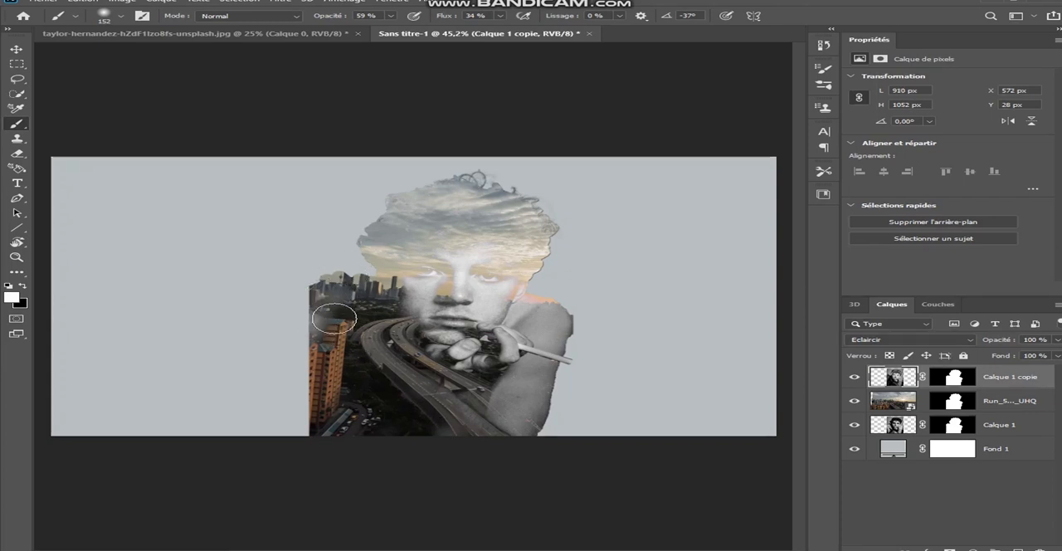
# Step: Duplicate the city layer below Calque 1 and remove the copy's mask so it fills the background
pyautogui.press('v')
pyautogui.click(1009, 400)
pyautogui.moveTo(1020, 404); pyautogui.dragTo(1021, 437)
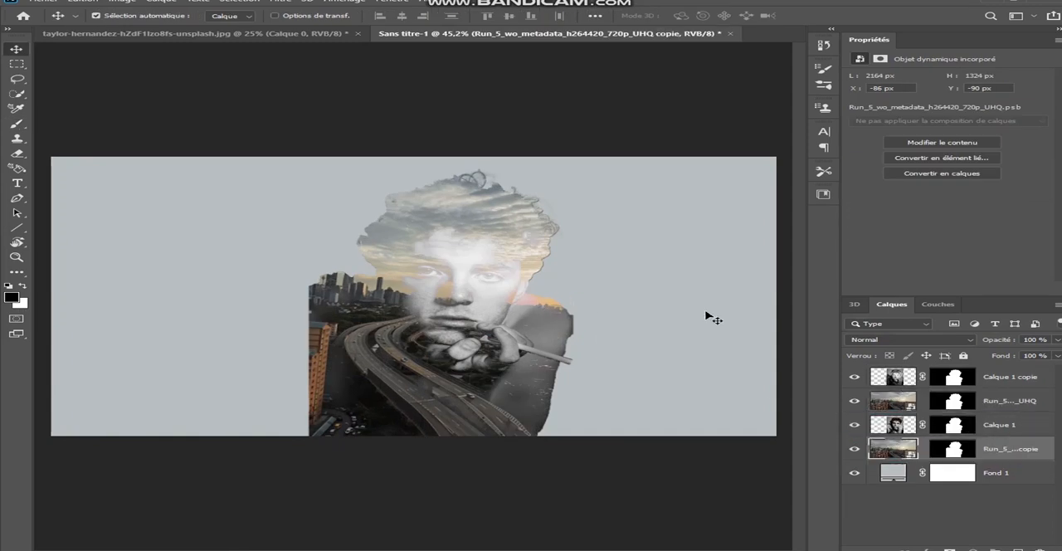
pyautogui.moveTo(952, 455); pyautogui.dragTo(1047, 549)
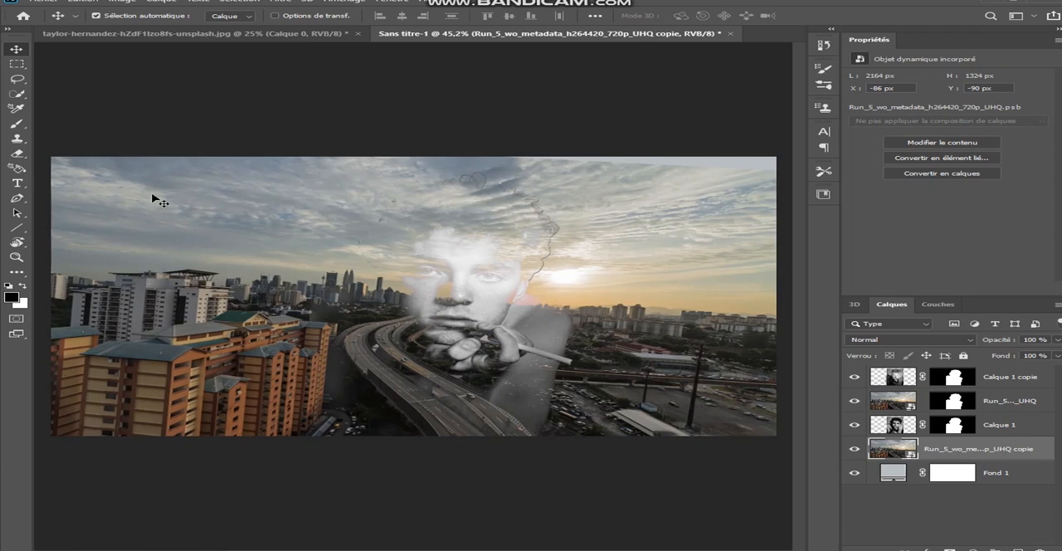
# Step: Apply a Noir et blanc adjustment to the background city copy
pyautogui.click(119, 2)
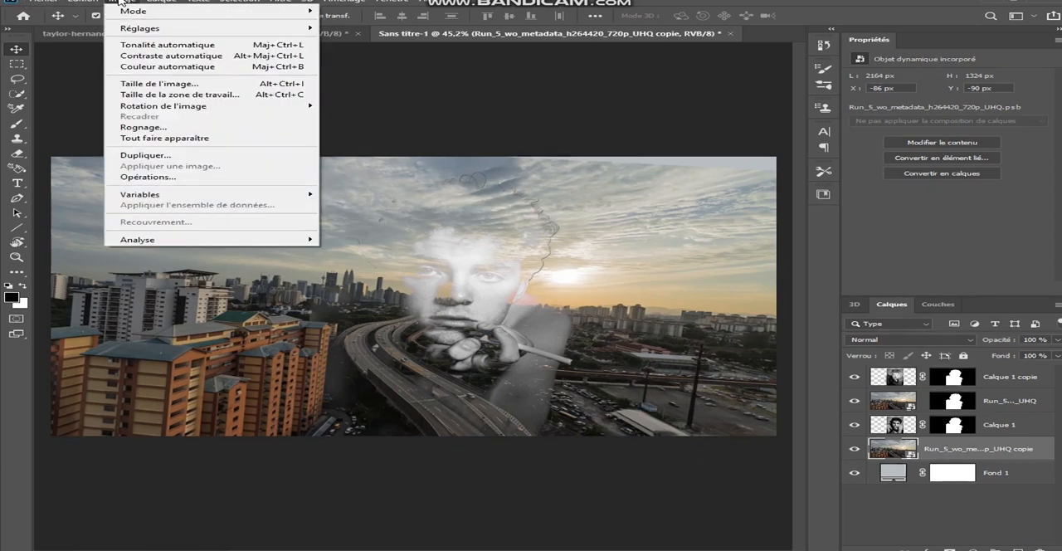
pyautogui.moveTo(168, 31)
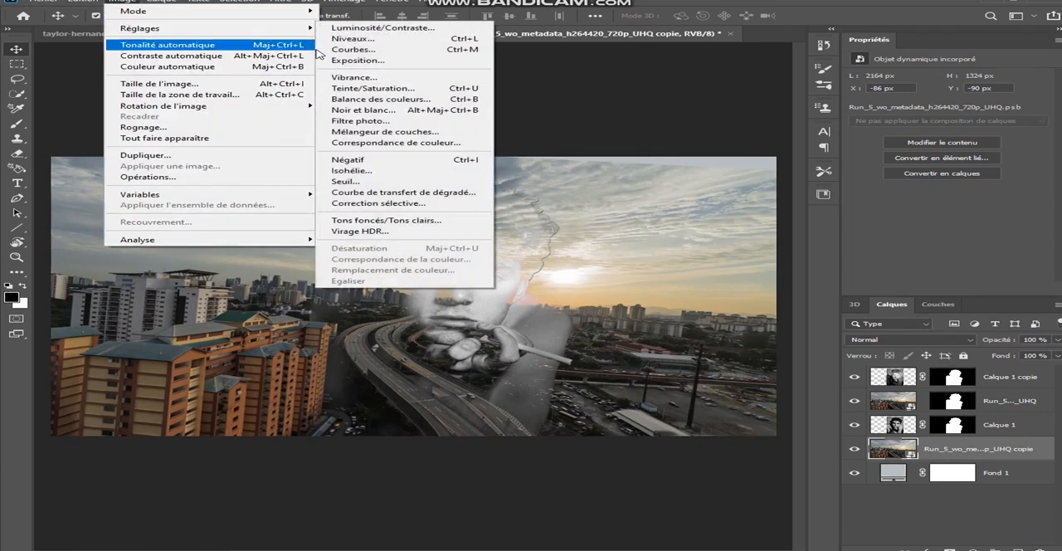
pyautogui.click(341, 111)
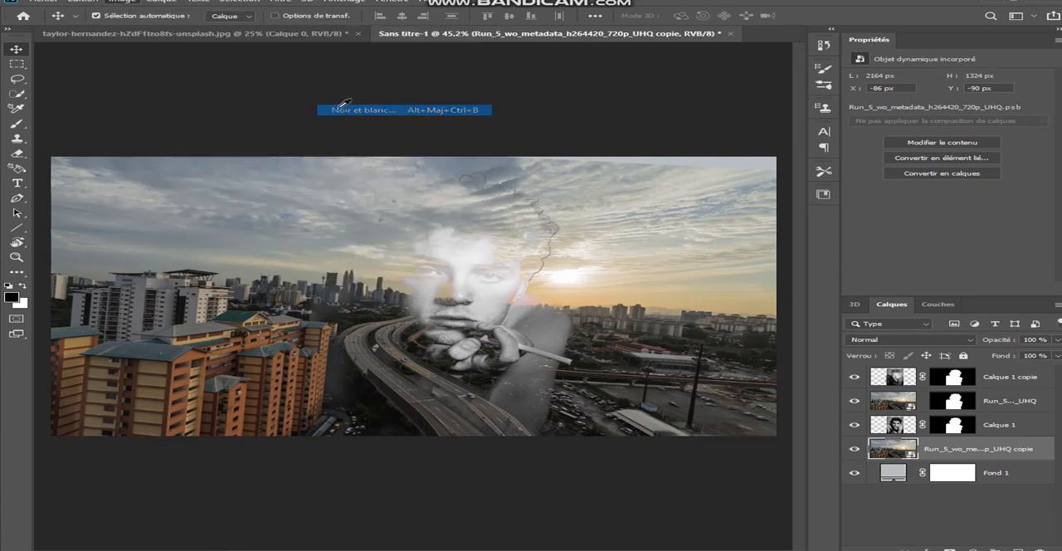
pyautogui.click(701, 92)
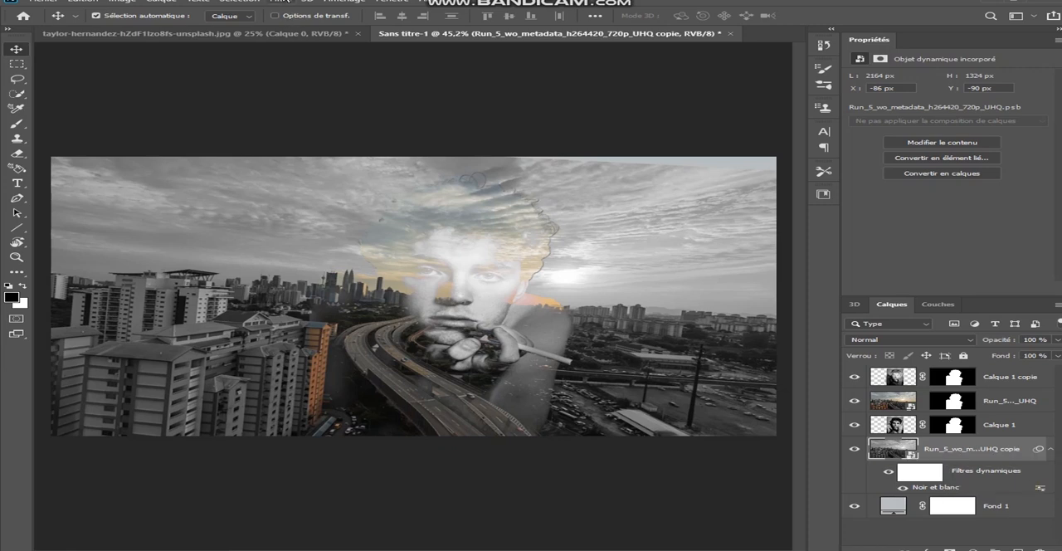
# Step: Apply a Flou gaussien filter with a 9,0 pixel radius to the background city copy
pyautogui.click(282, 1)
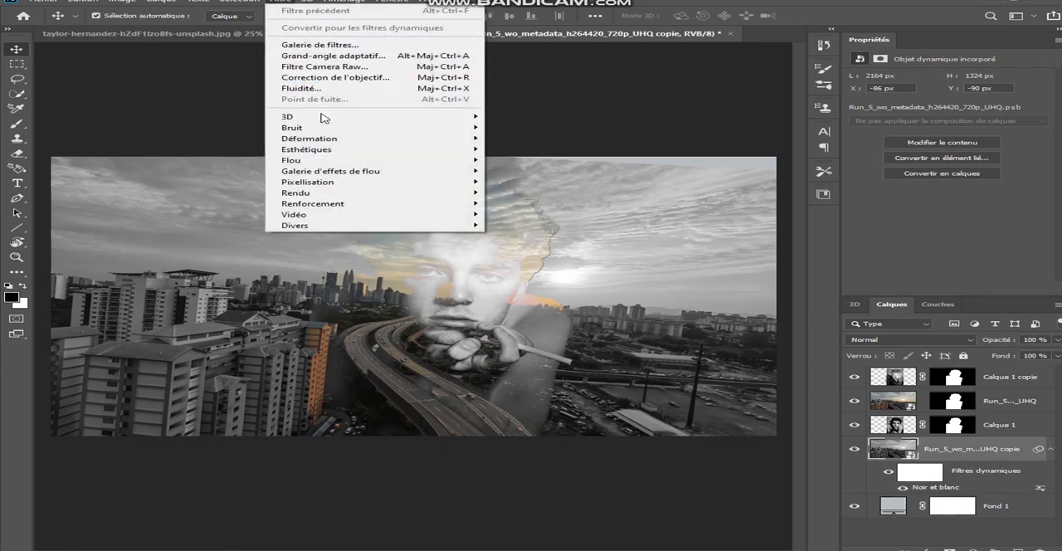
pyautogui.moveTo(323, 161)
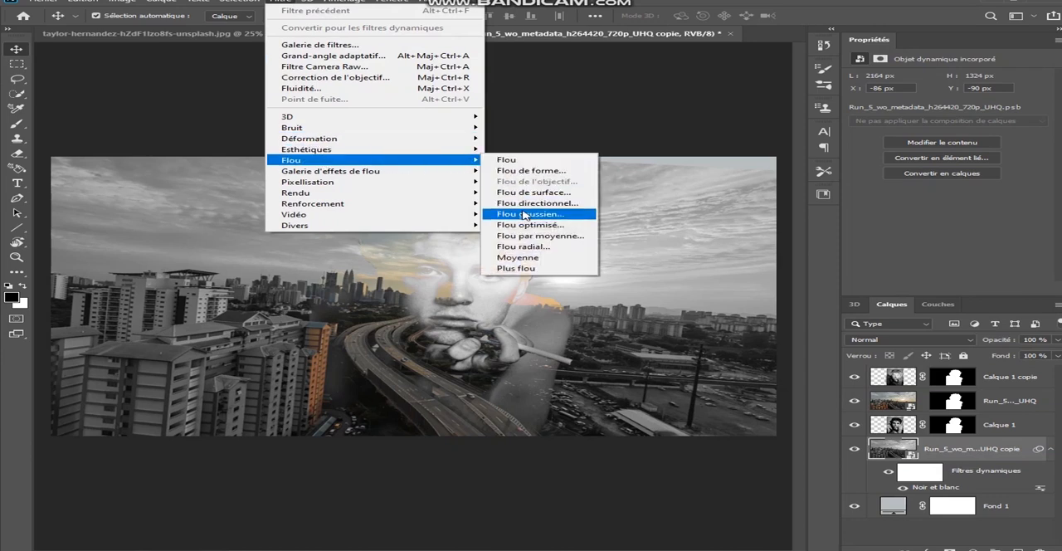
pyautogui.click(524, 213)
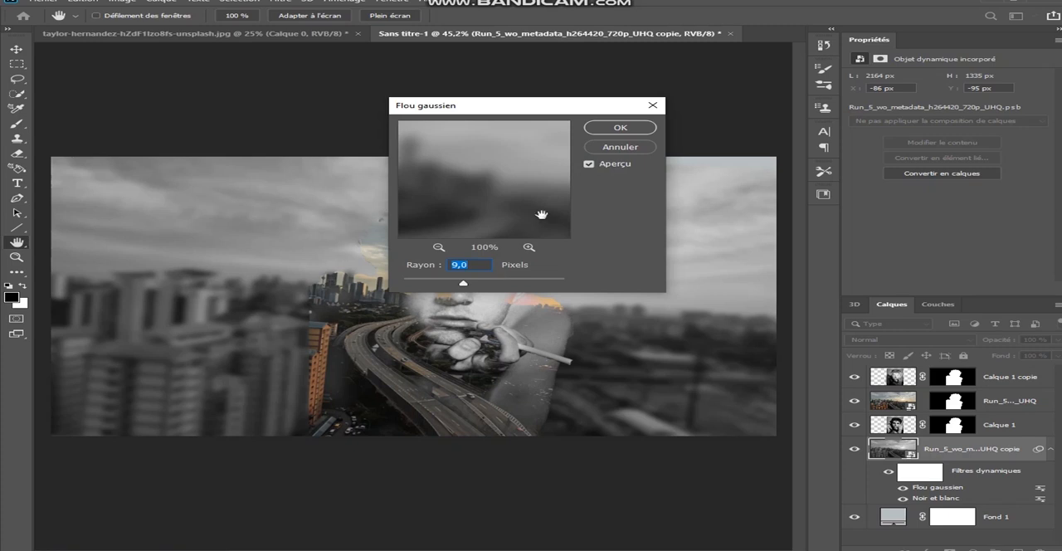
pyautogui.click(621, 133)
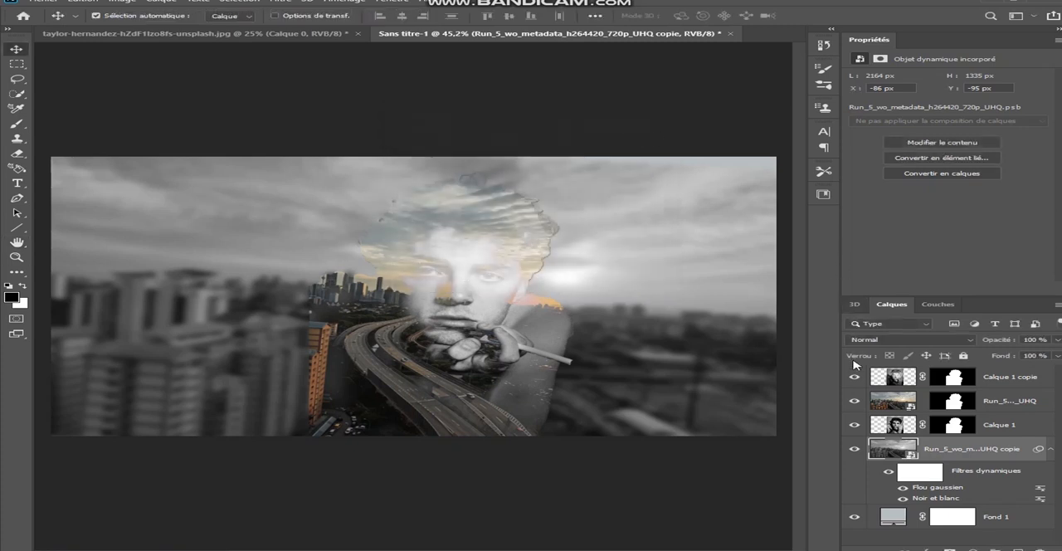
# Step: Set the background city copy's blend mode to Lumière crue and its opacity to 67%
pyautogui.click(964, 344)
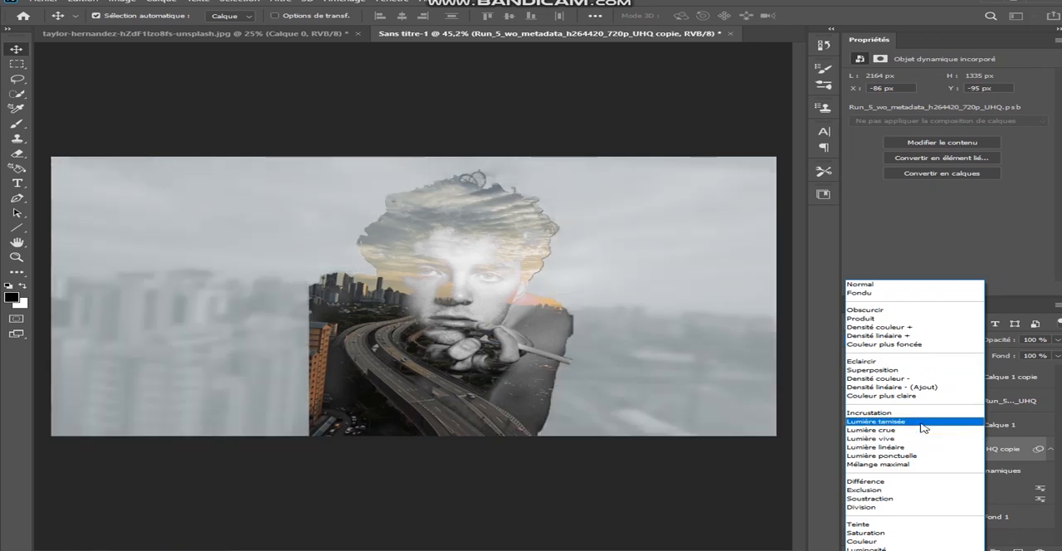
pyautogui.click(924, 431)
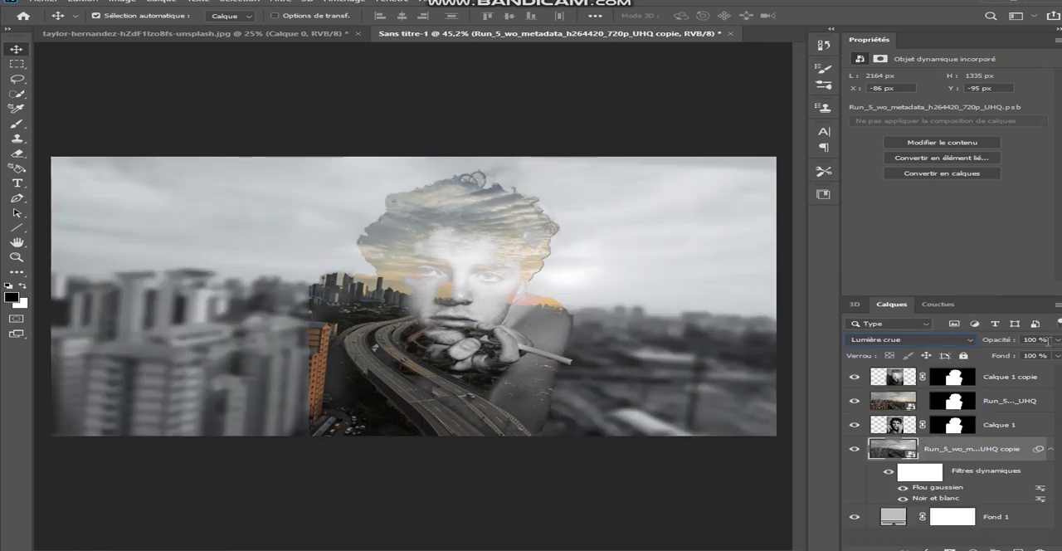
pyautogui.moveTo(1054, 344); pyautogui.dragTo(1026, 354)
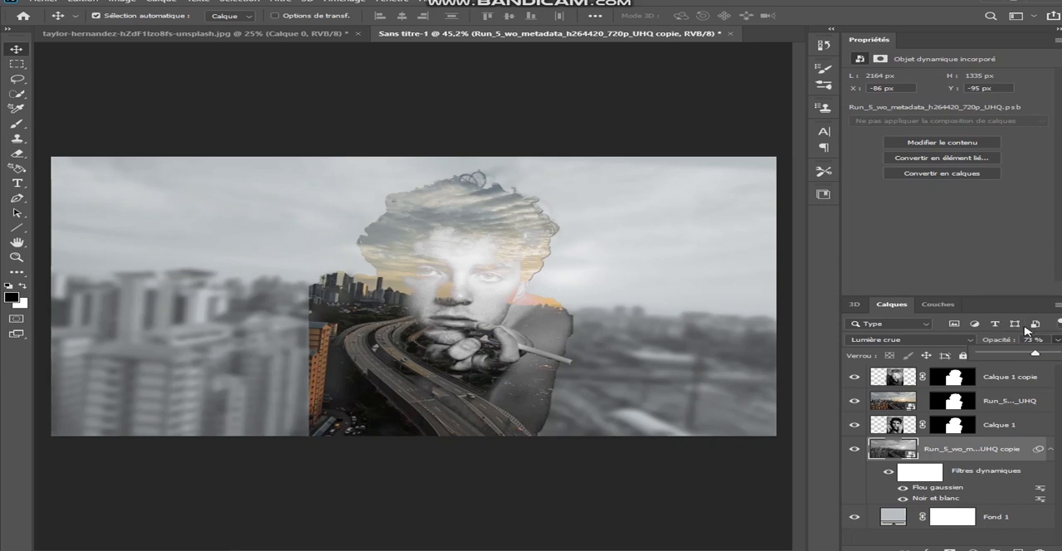
pyautogui.click(1003, 303)
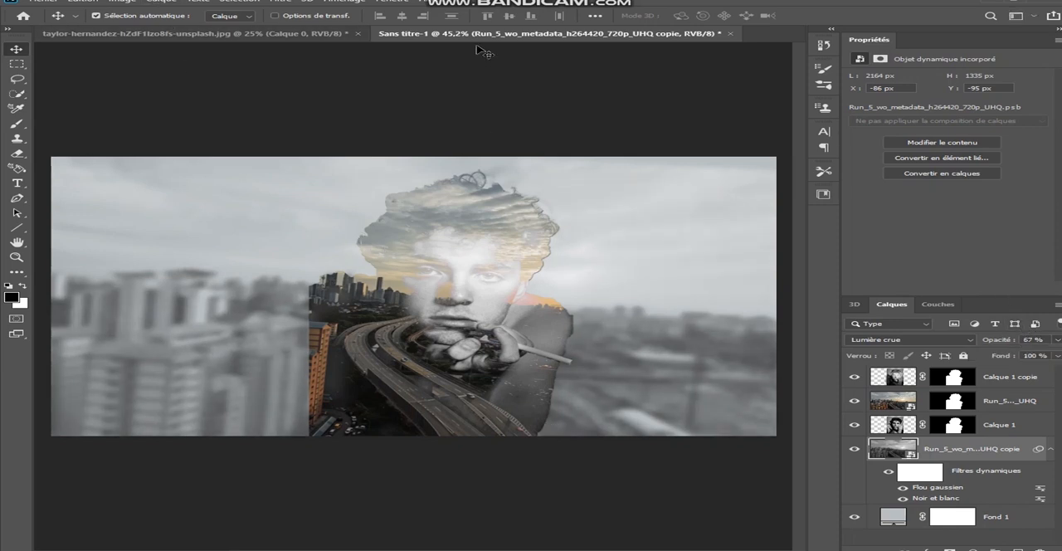
# Step: Show the Montage timeline and open the contents of the masked city video's smart object for editing
pyautogui.click(389, 1)
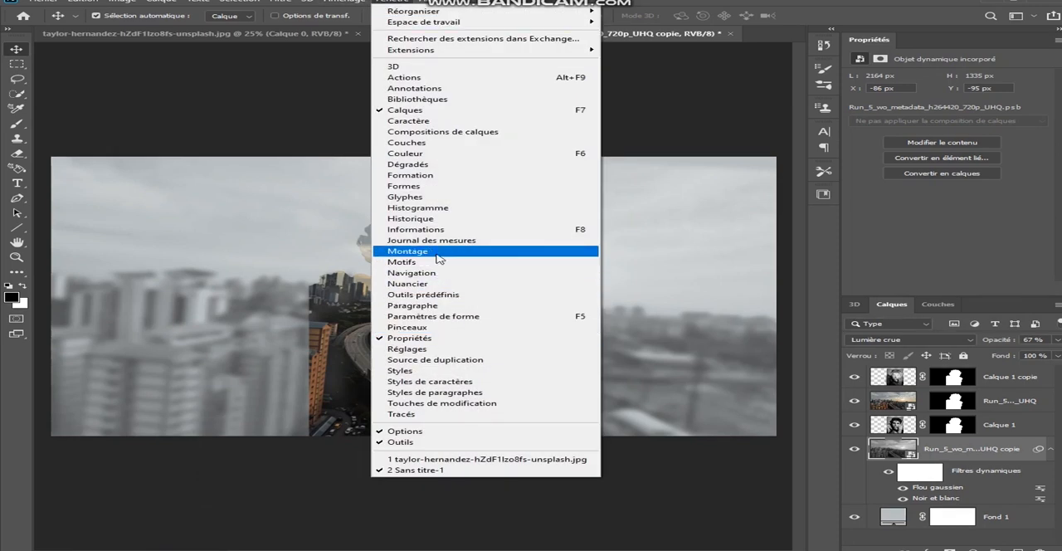
pyautogui.click(437, 259)
pyautogui.click(419, 481)
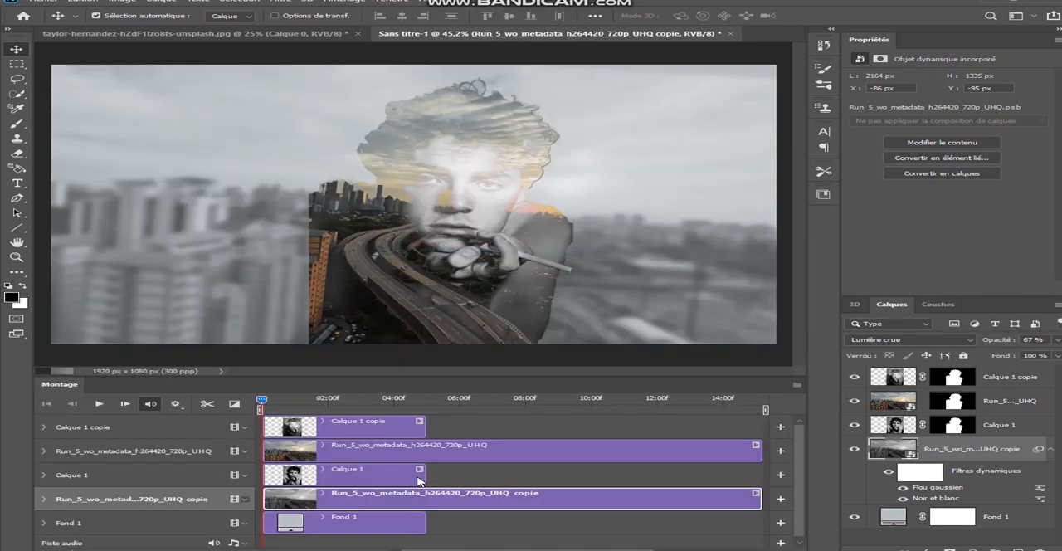
pyautogui.doubleClick(526, 460)
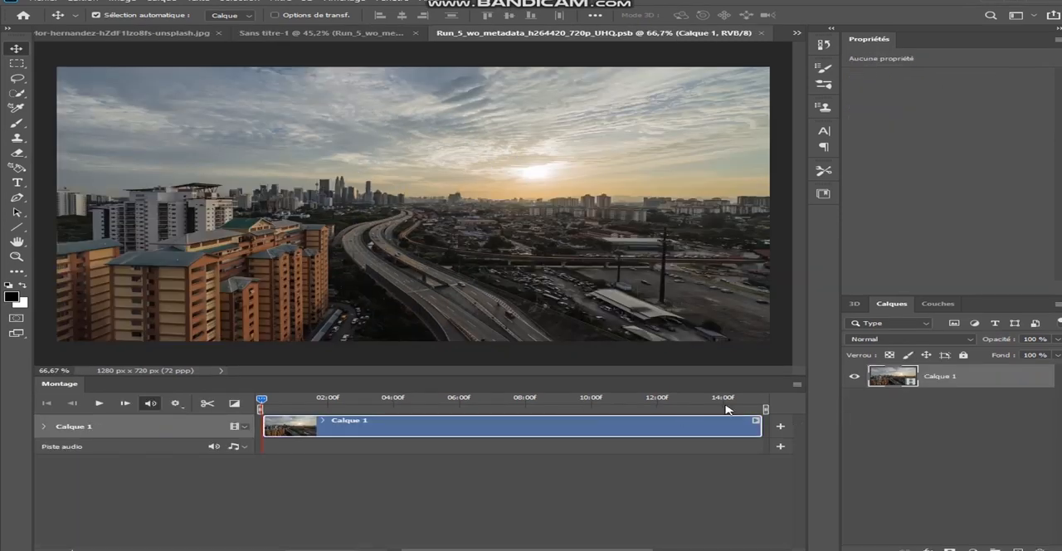
# Step: Trim the start of the Calque 1 video clip to leave about 6 seconds and play the result
pyautogui.moveTo(266, 402); pyautogui.dragTo(561, 400)
pyautogui.moveTo(267, 425)
pyautogui.mouseDown()
pyautogui.moveTo(559, 426)
pyautogui.moveTo(273, 427)
pyautogui.mouseUp()
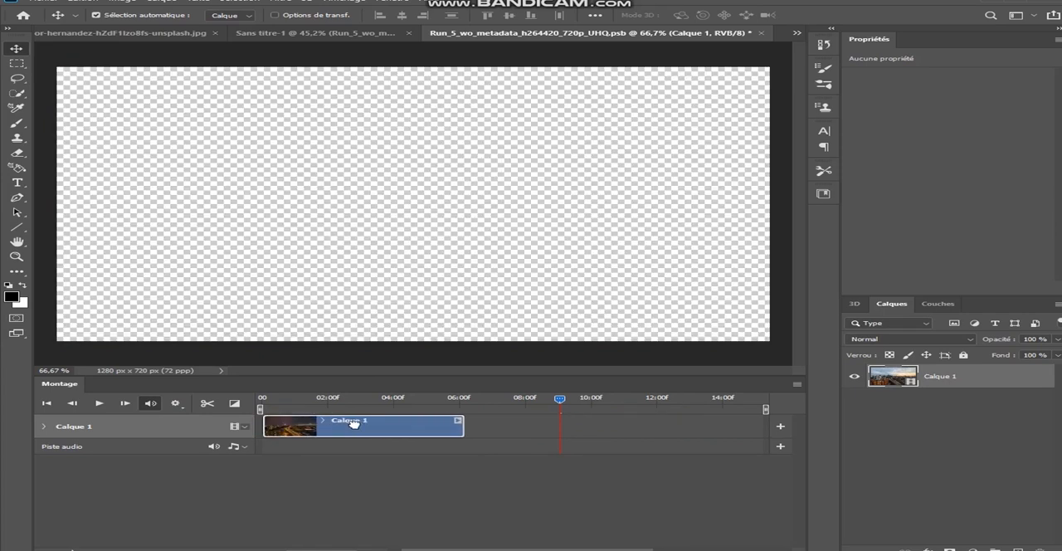
pyautogui.click(99, 404)
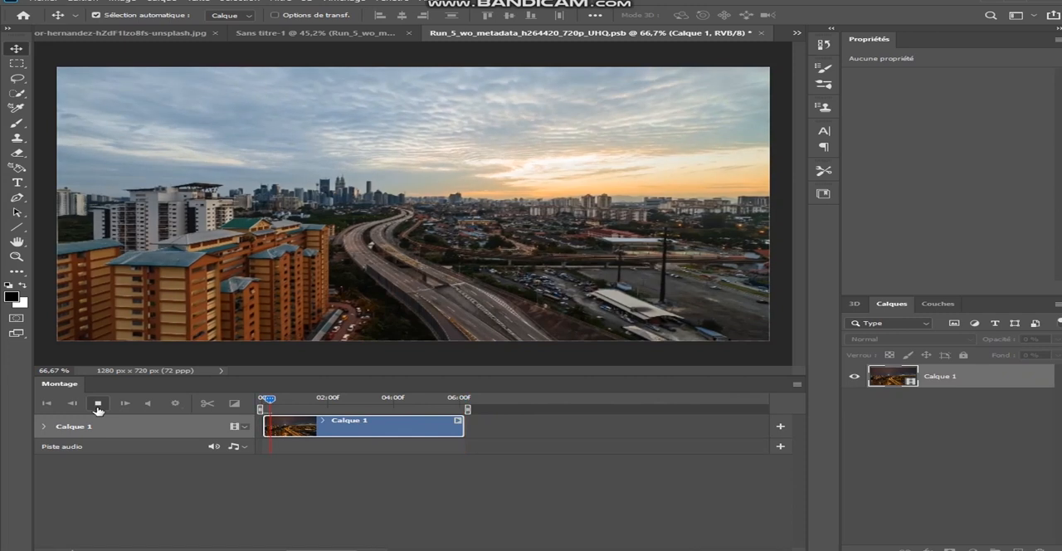
pyautogui.click(97, 405)
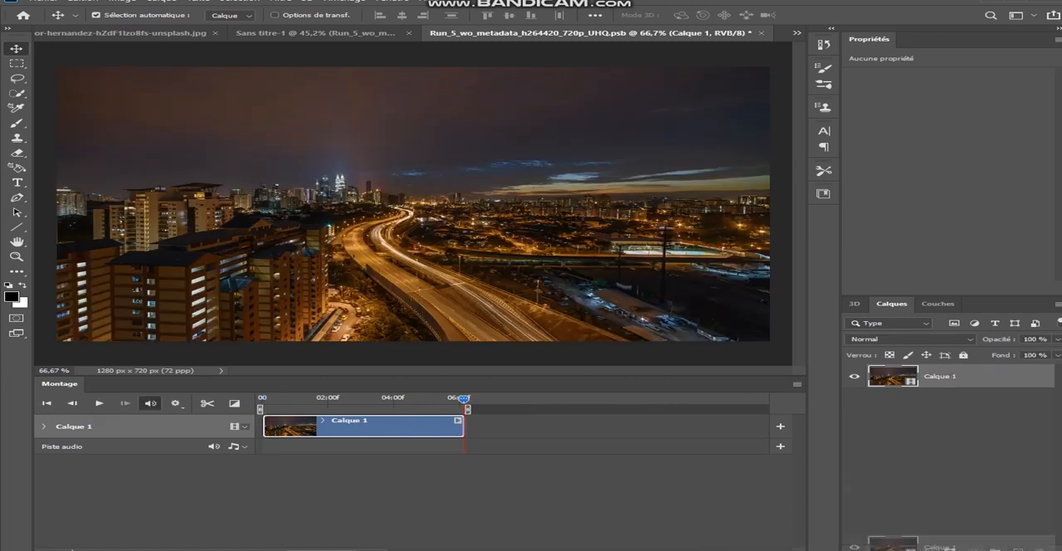
# Step: Duplicate the Calque 1 clip and split the copy at about 3.5 seconds
pyautogui.moveTo(1018, 548); pyautogui.dragTo(1017, 548)
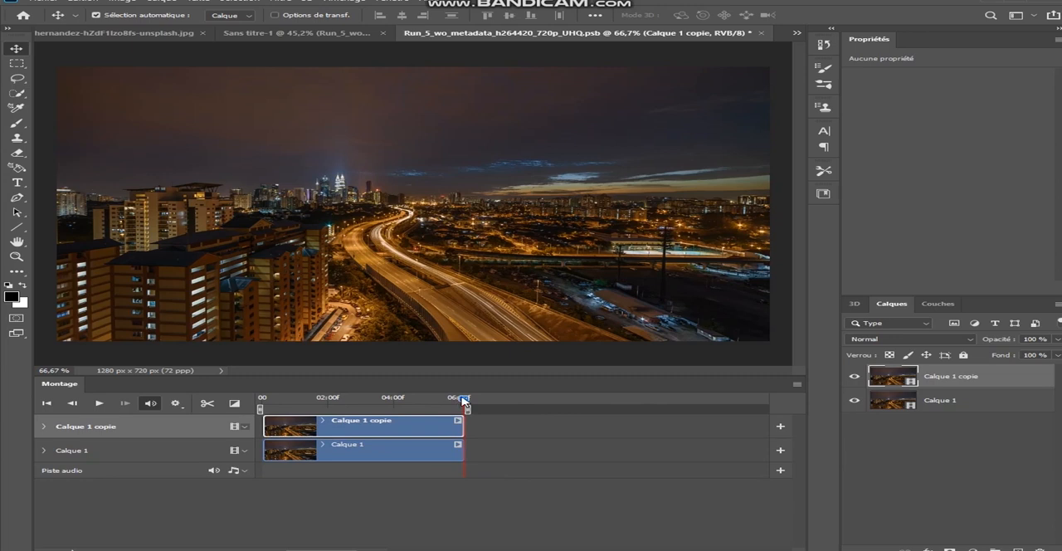
pyautogui.moveTo(467, 403); pyautogui.dragTo(449, 404)
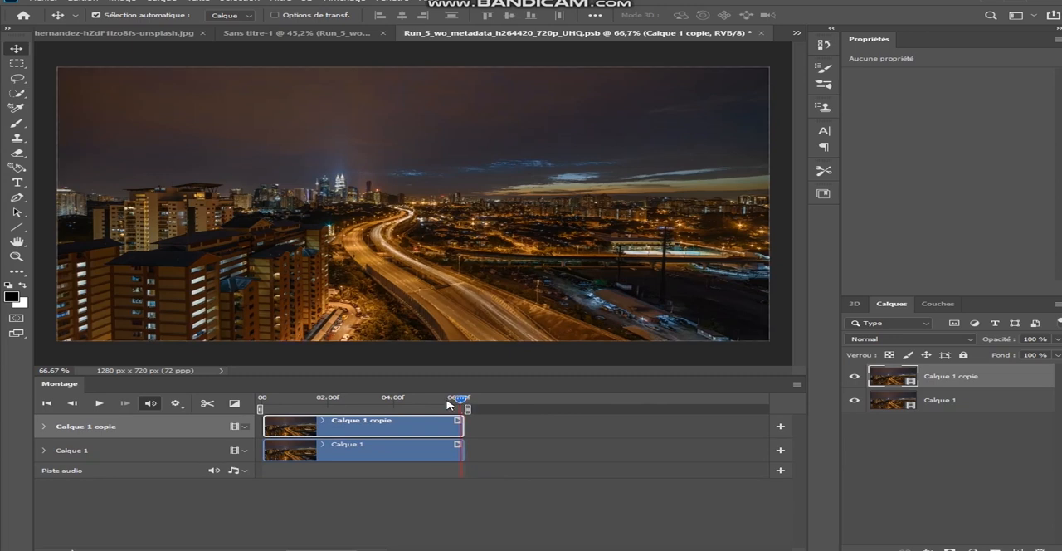
pyautogui.click(377, 402)
pyautogui.click(206, 404)
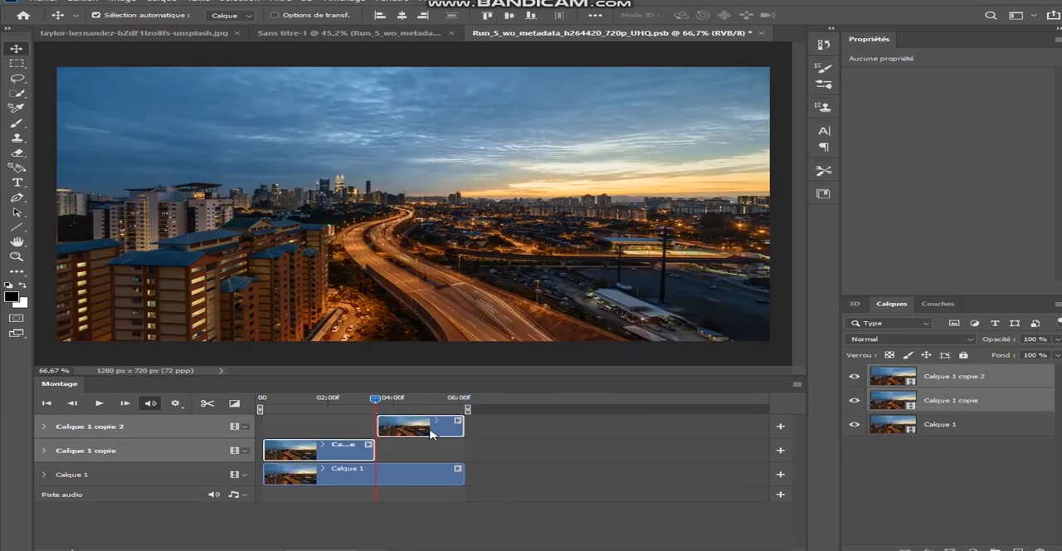
# Step: Move the split copy's second half to the start of the timeline and its first half behind it, overlapping its end
pyautogui.moveTo(301, 549)
pyautogui.mouseDown()
pyautogui.moveTo(326, 549)
pyautogui.moveTo(309, 550)
pyautogui.mouseUp()
pyautogui.moveTo(474, 425); pyautogui.dragTo(496, 426)
pyautogui.click(497, 431)
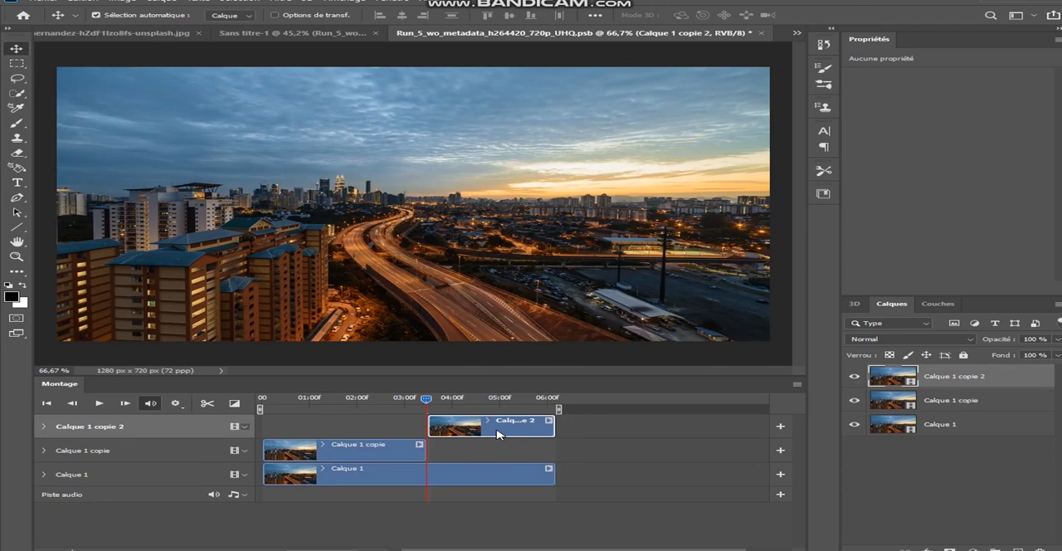
pyautogui.moveTo(307, 430)
pyautogui.mouseDown()
pyautogui.moveTo(335, 427)
pyautogui.moveTo(319, 426)
pyautogui.mouseUp()
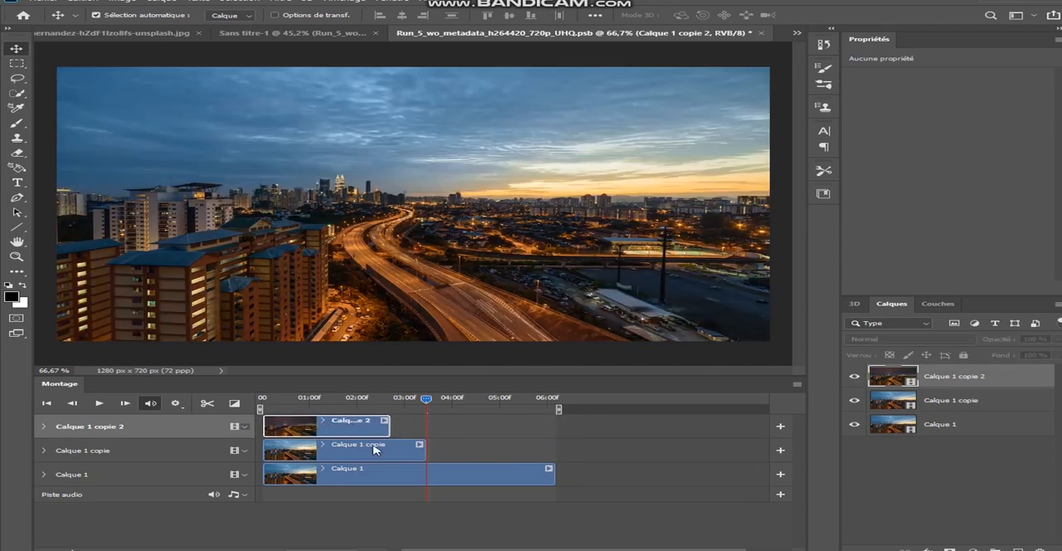
pyautogui.click(382, 451)
pyautogui.moveTo(382, 451); pyautogui.dragTo(495, 442)
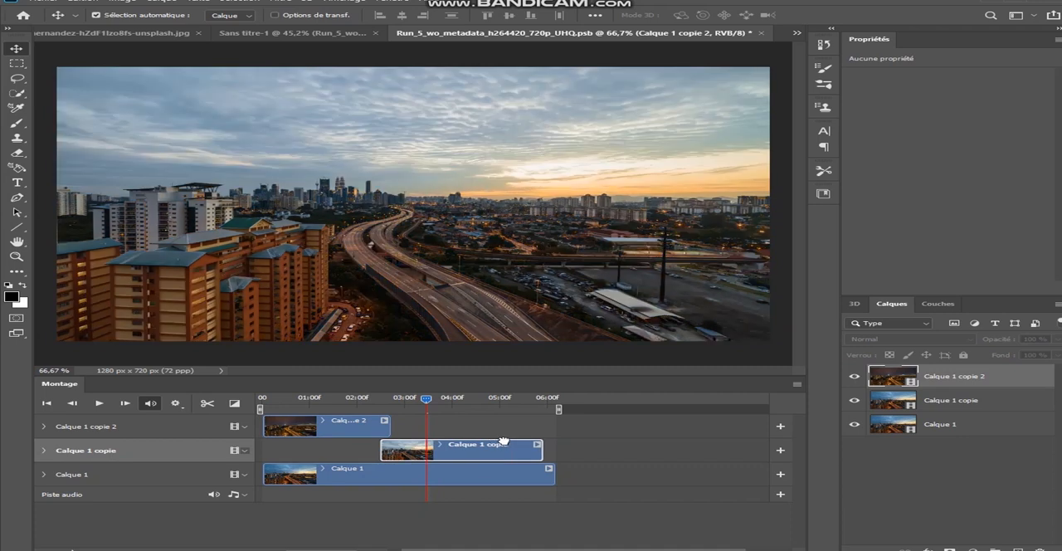
# Step: Move the Calque 1 copie clip so that its end lines up with the end of the Calque 1 clip
pyautogui.moveTo(536, 438); pyautogui.dragTo(547, 444)
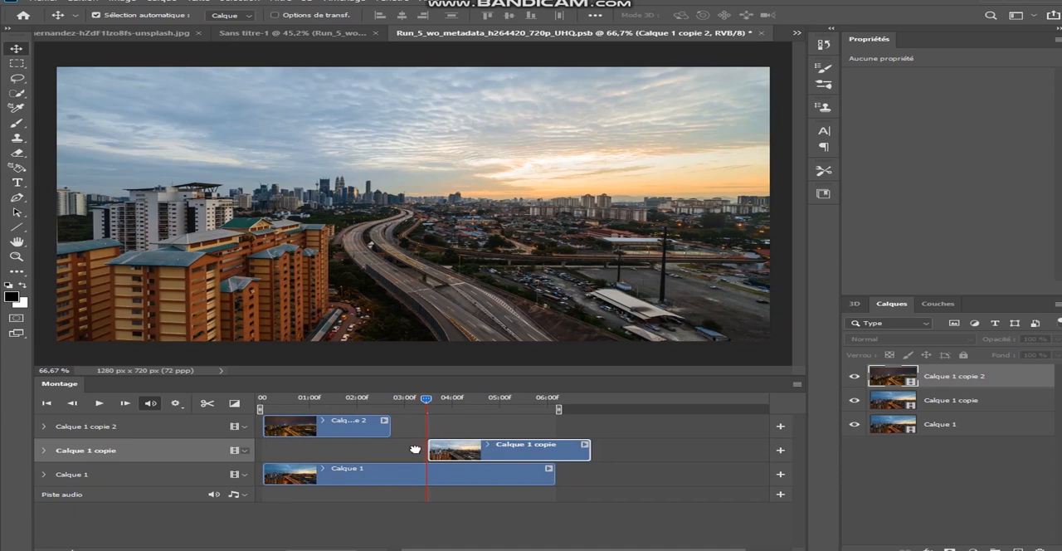
pyautogui.moveTo(542, 449); pyautogui.dragTo(478, 448)
pyautogui.moveTo(528, 446); pyautogui.dragTo(531, 448)
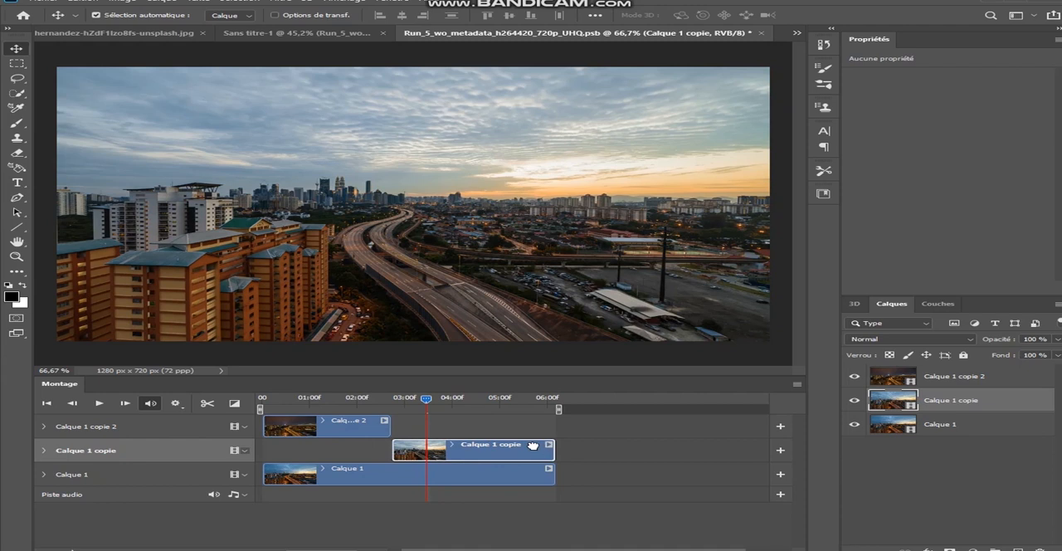
# Step: Trim the start of the Calque 1 copie clip to about 4.4 seconds and the end of Calque 1 copie 2 to about 1.5 seconds
pyautogui.moveTo(393, 449); pyautogui.dragTo(469, 442)
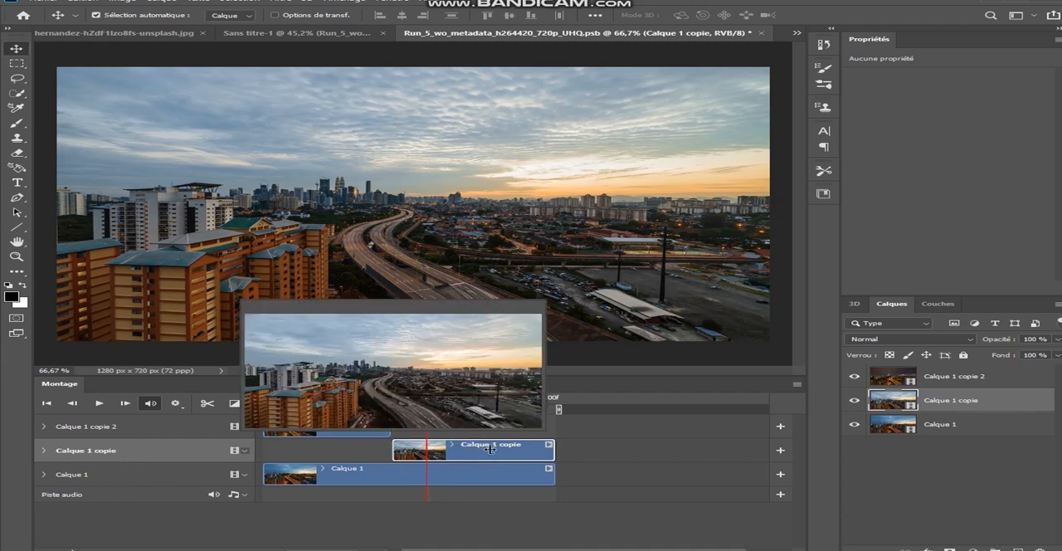
pyautogui.moveTo(490, 448); pyautogui.dragTo(492, 452)
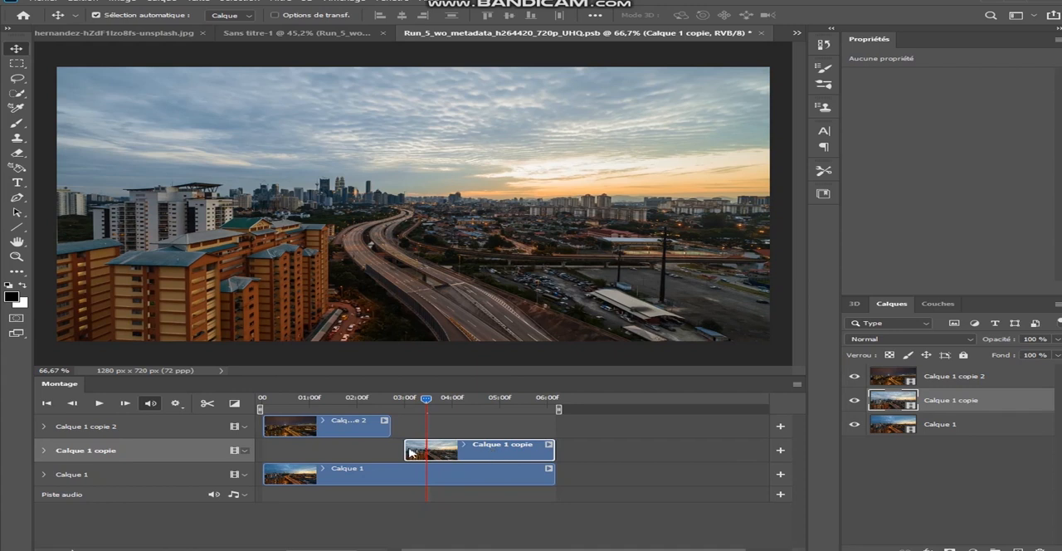
pyautogui.moveTo(405, 450); pyautogui.dragTo(468, 448)
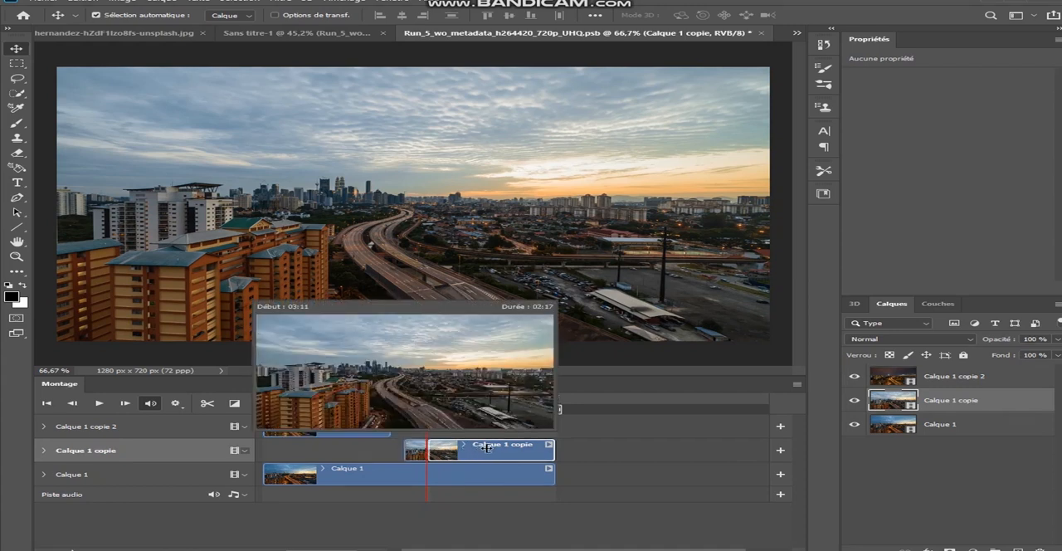
pyautogui.moveTo(507, 446); pyautogui.dragTo(505, 448)
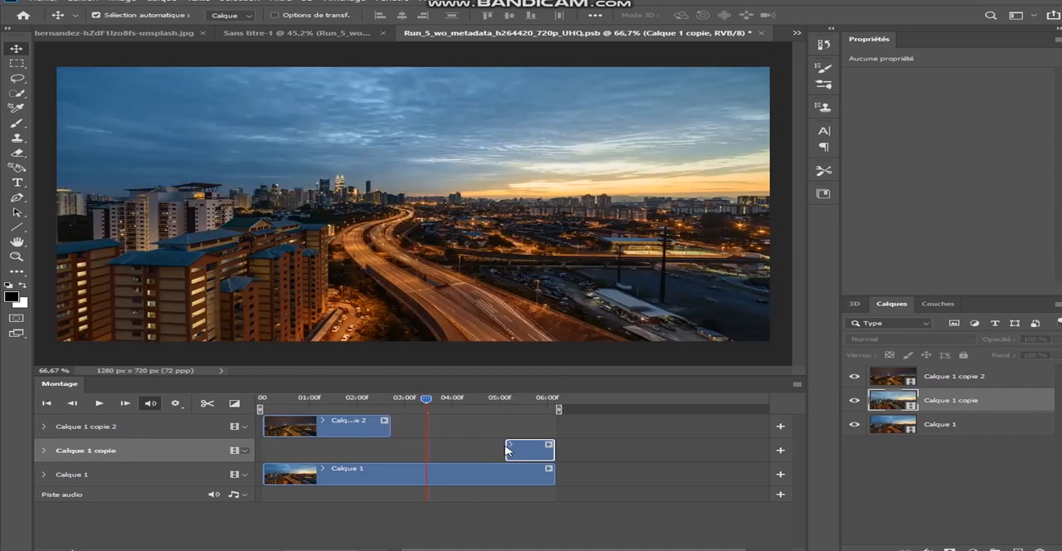
pyautogui.moveTo(507, 448); pyautogui.dragTo(483, 449)
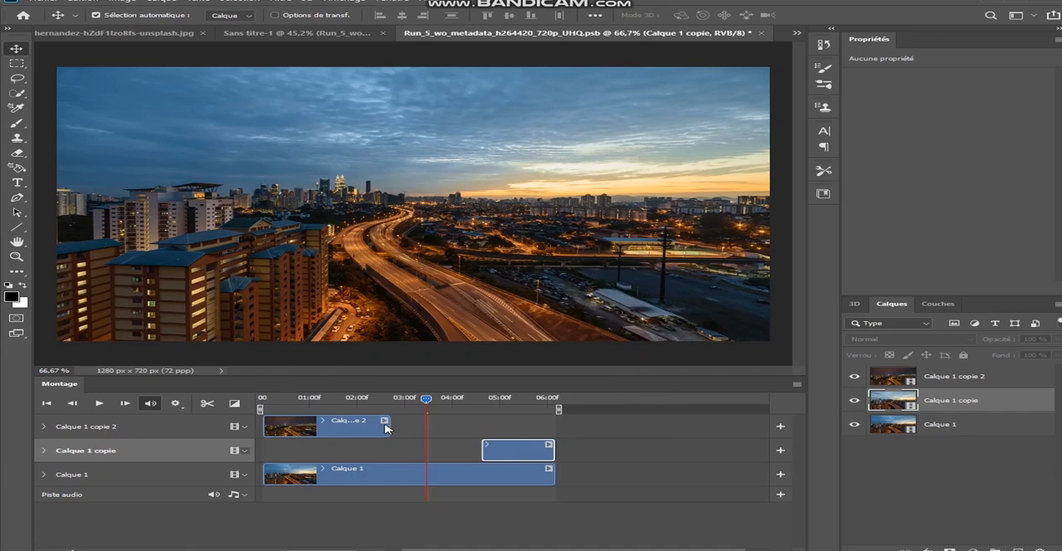
pyautogui.moveTo(366, 424); pyautogui.dragTo(333, 426)
pyautogui.moveTo(478, 449); pyautogui.dragTo(474, 450)
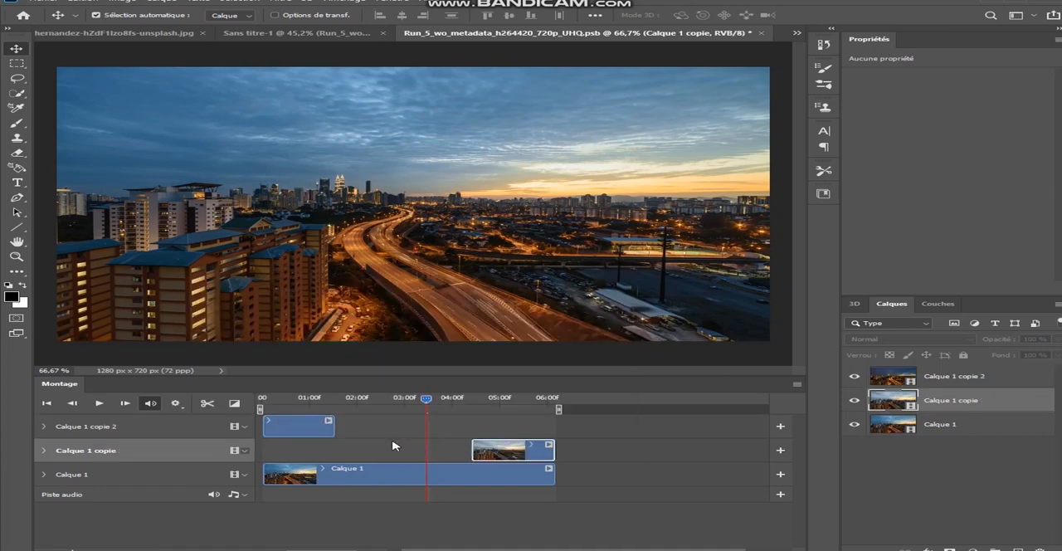
# Step: Apply a 1 s Fondu transition to the end of the Calque 1 copie 2 clip and the start of the Calque 1 copie clip
pyautogui.click(235, 404)
pyautogui.moveTo(331, 357); pyautogui.dragTo(312, 430)
pyautogui.moveTo(330, 307); pyautogui.dragTo(499, 454)
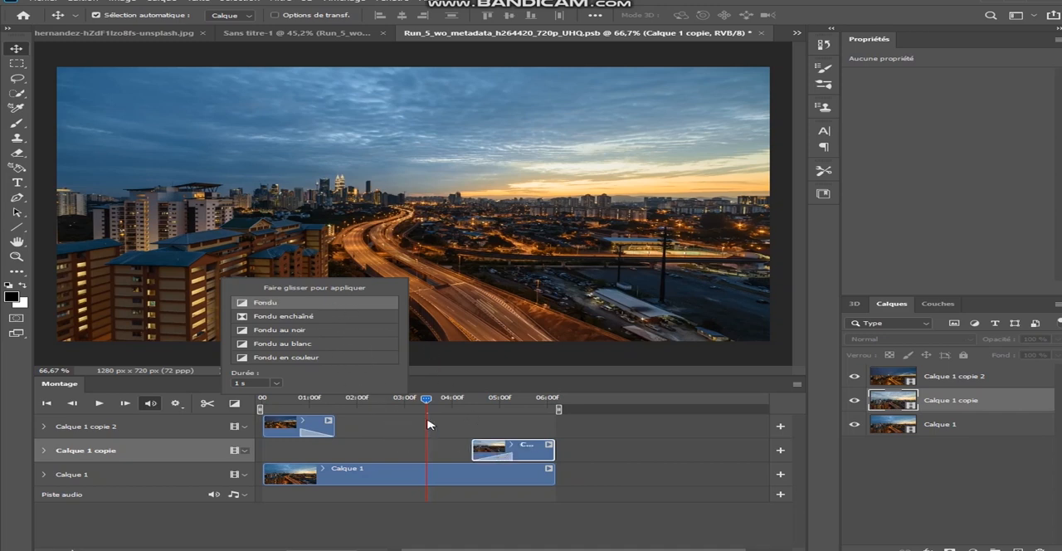
pyautogui.click(393, 428)
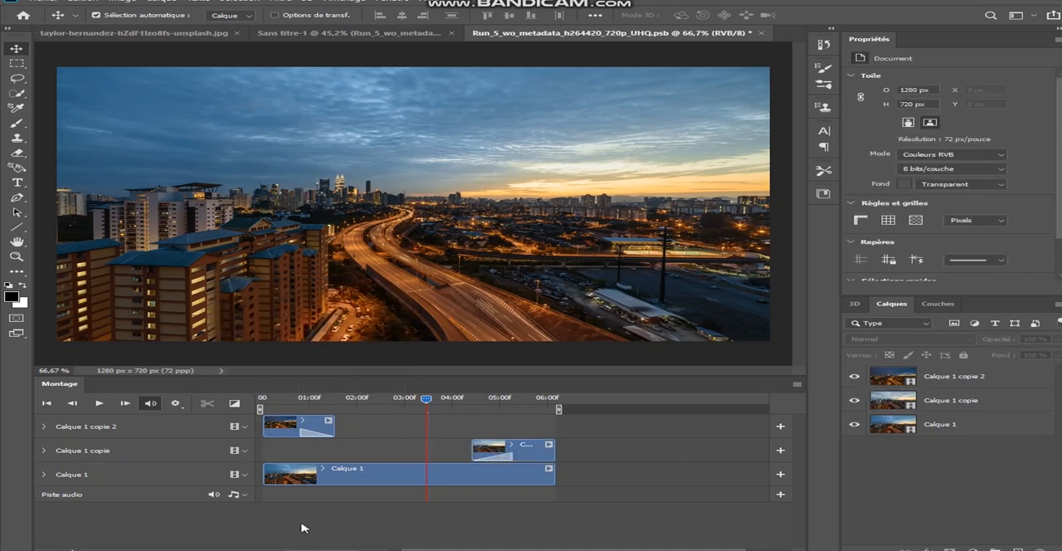
# Step: Play the city video repeatedly to check the fades and how the end runs back into the start
pyautogui.click(96, 403)
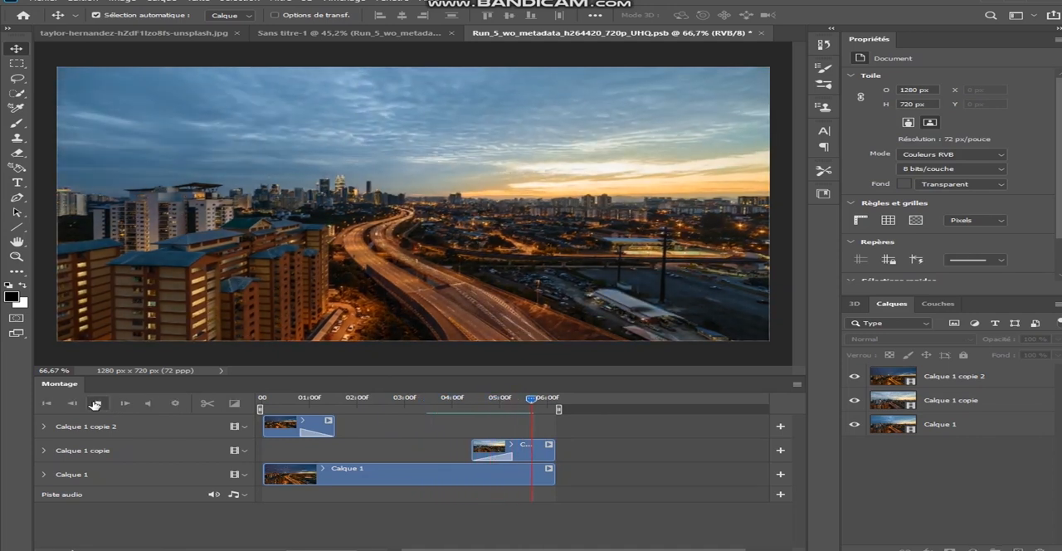
pyautogui.click(99, 404)
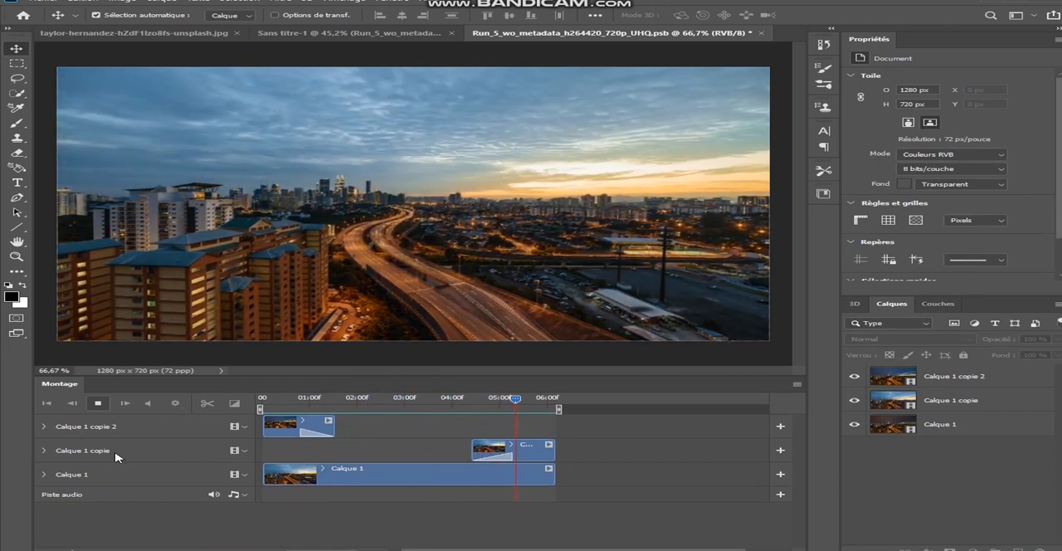
pyautogui.click(100, 404)
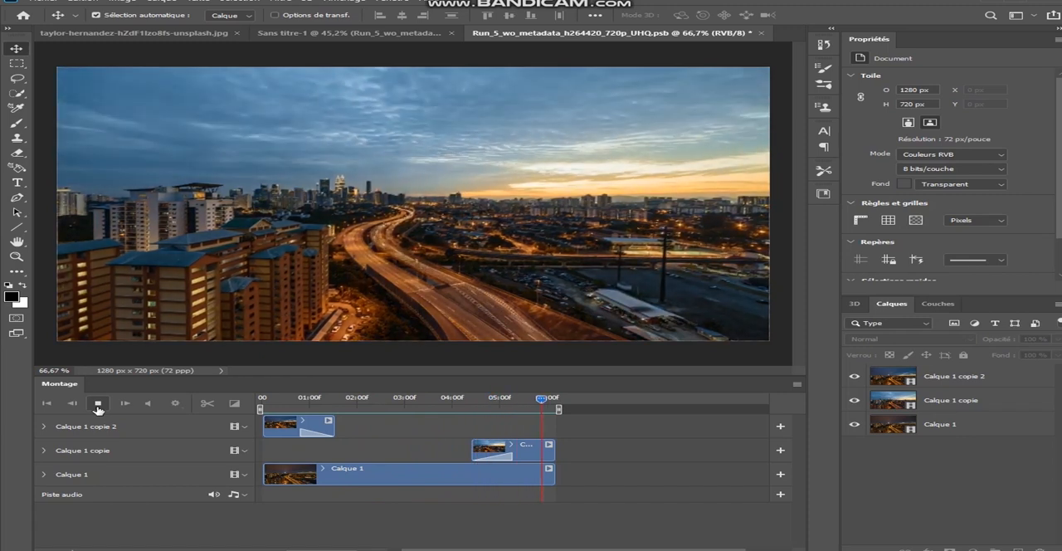
pyautogui.click(99, 408)
pyautogui.click(99, 408)
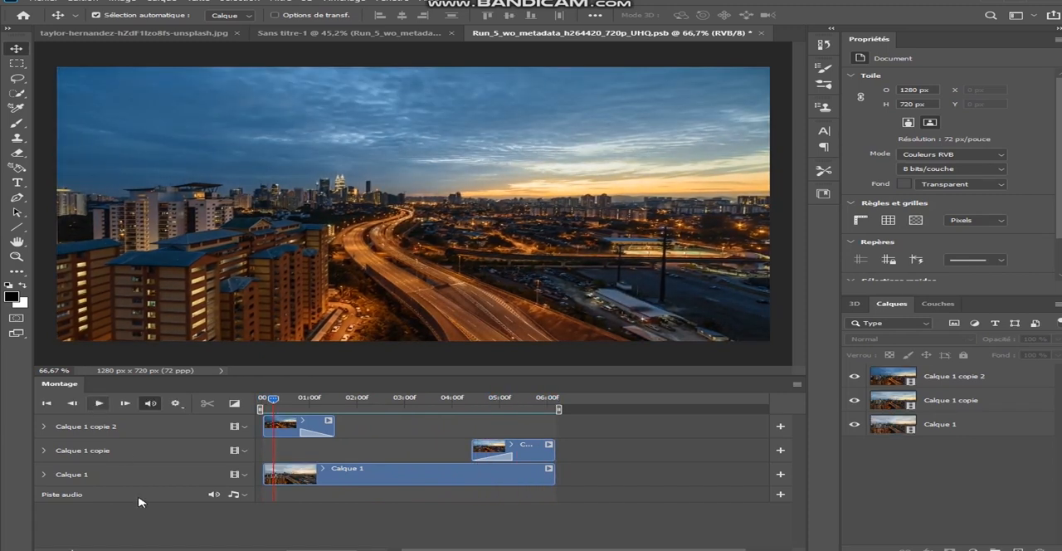
# Step: Close the city video's smart object with its changes saved and return to the Sans titre-1 composite
pyautogui.hotkey('ctrl', 'q')
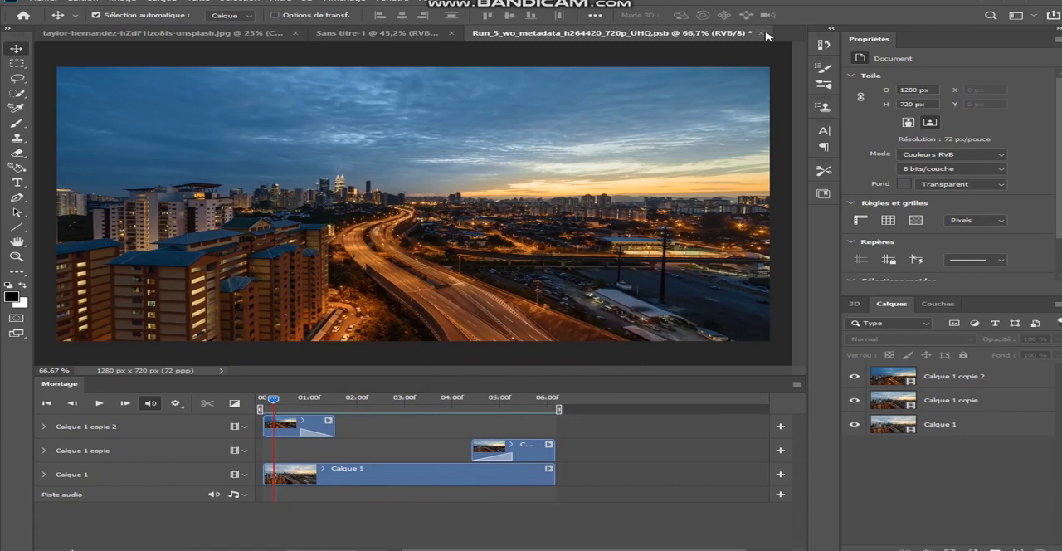
pyautogui.click(488, 210)
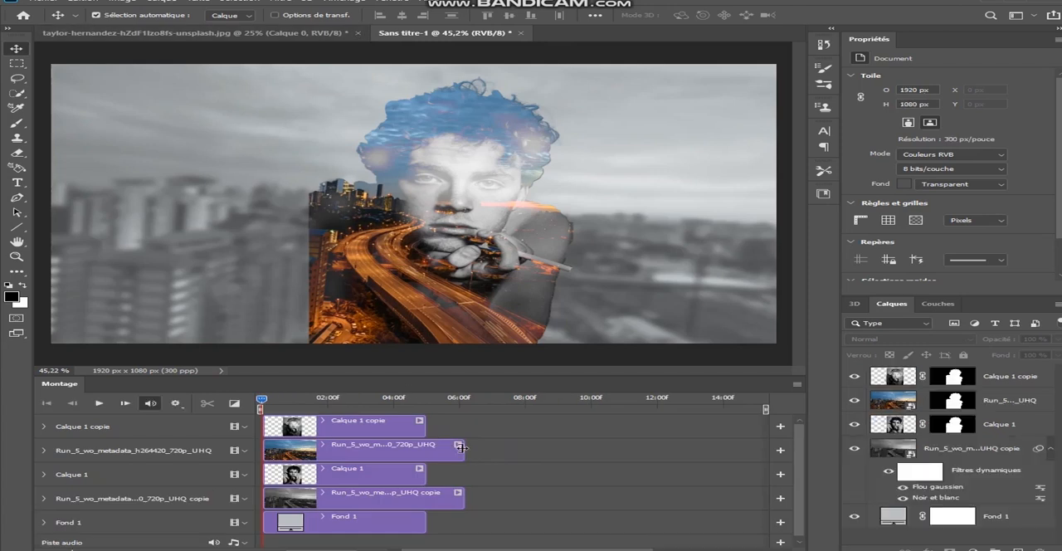
# Step: Extend the Calque 1 copie, Calque 1 and Fond 1 clips to the end of the city videos at about 6 seconds and play the composite
pyautogui.moveTo(462, 449); pyautogui.dragTo(426, 449)
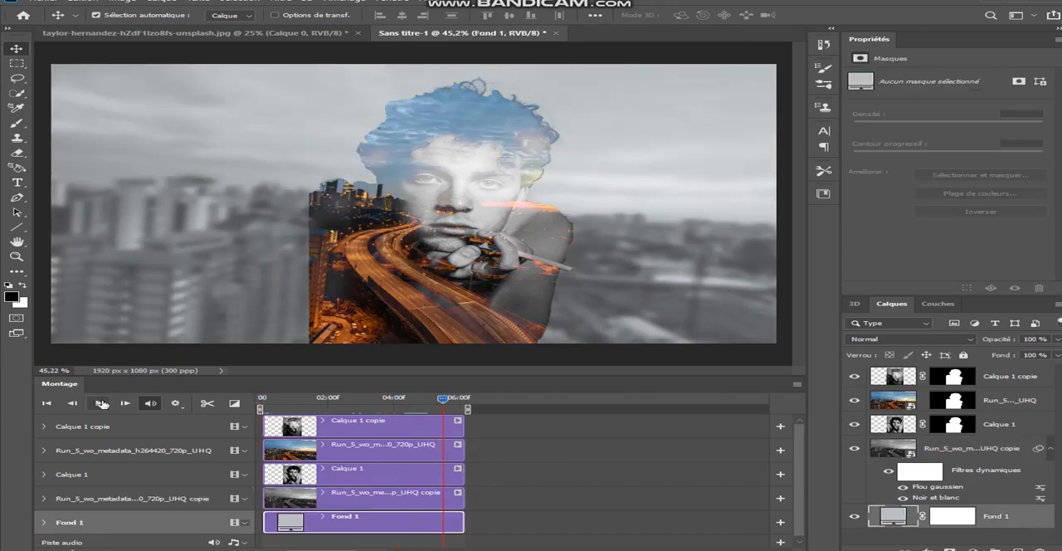
pyautogui.click(101, 404)
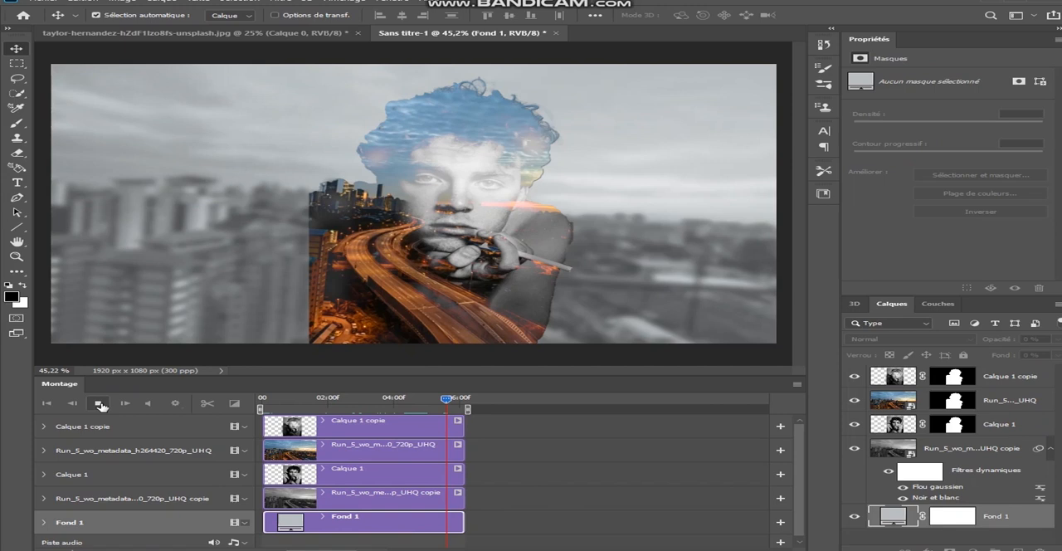
pyautogui.click(100, 404)
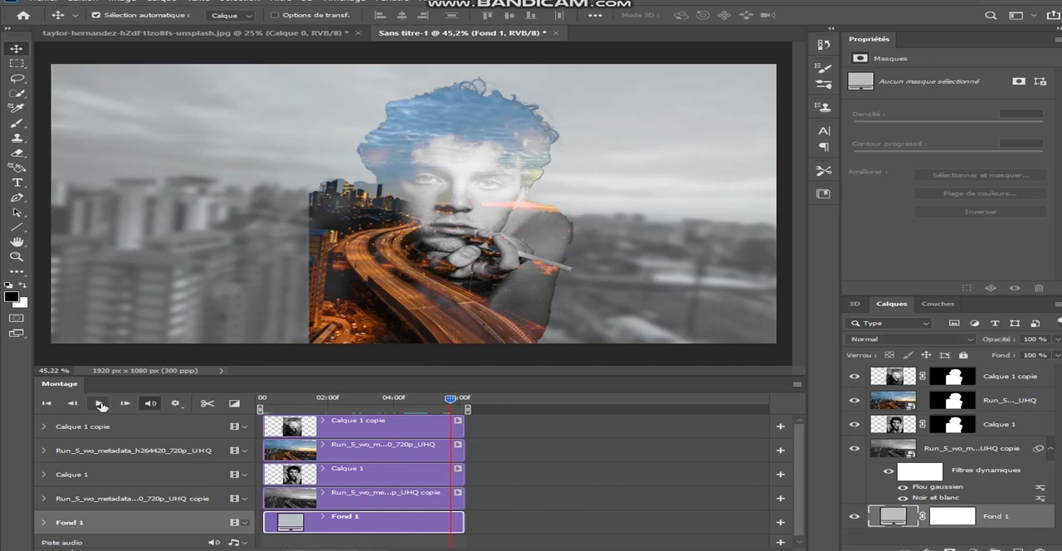